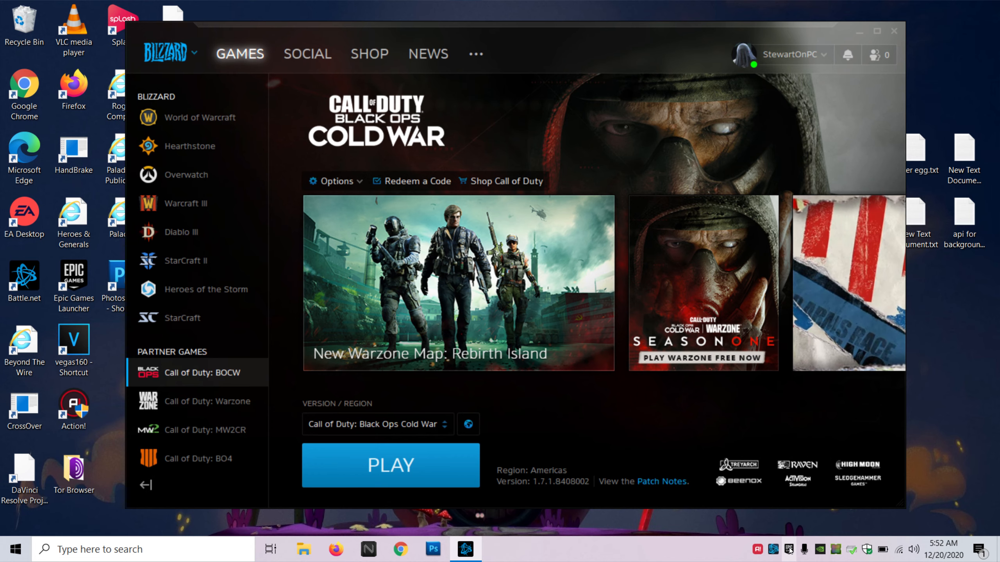
- Open Task Manager and display the programs that launch at startup
{"action": "right_click", "coordinate": [790, 549]}
{"action": "left_click", "coordinate": [802, 528]}
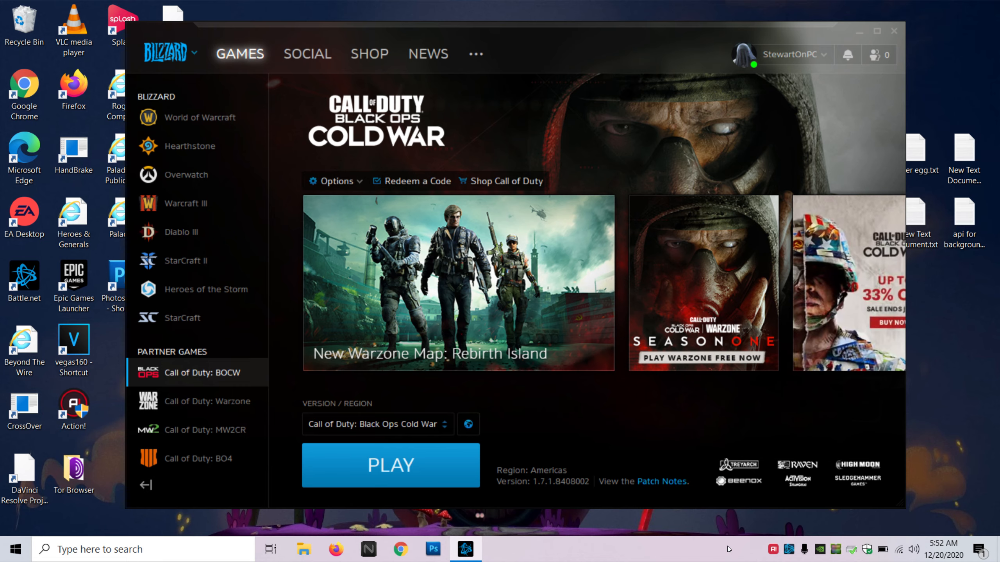
{"action": "right_click", "coordinate": [667, 552]}
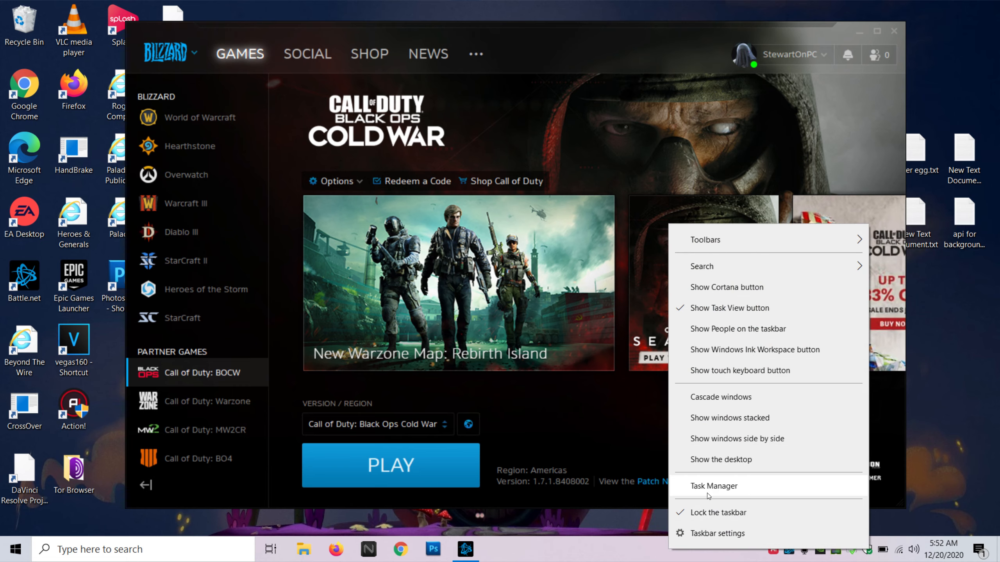
{"action": "right_click", "coordinate": [635, 545]}
{"action": "left_click", "coordinate": [680, 485]}
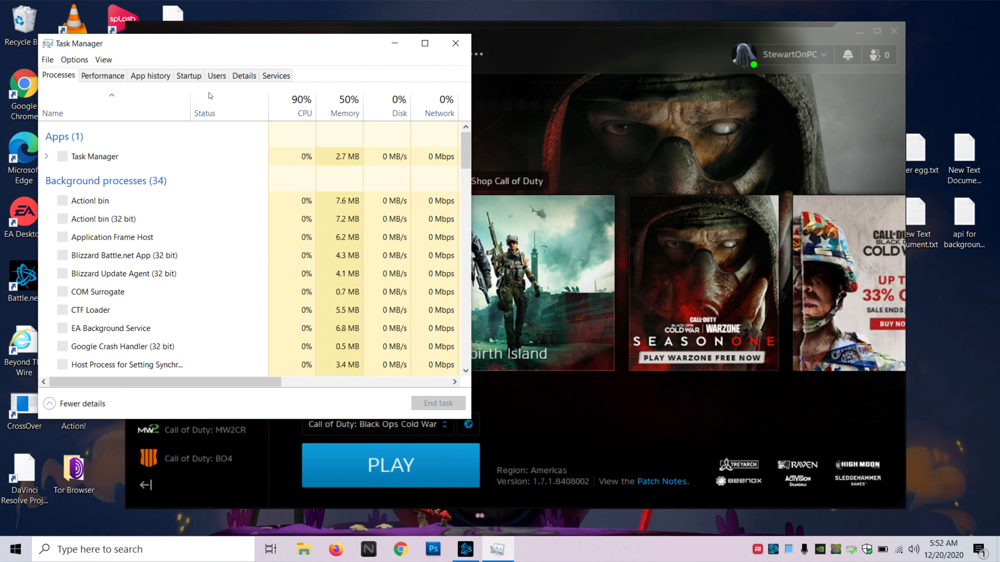
{"action": "left_click", "coordinate": [189, 76]}
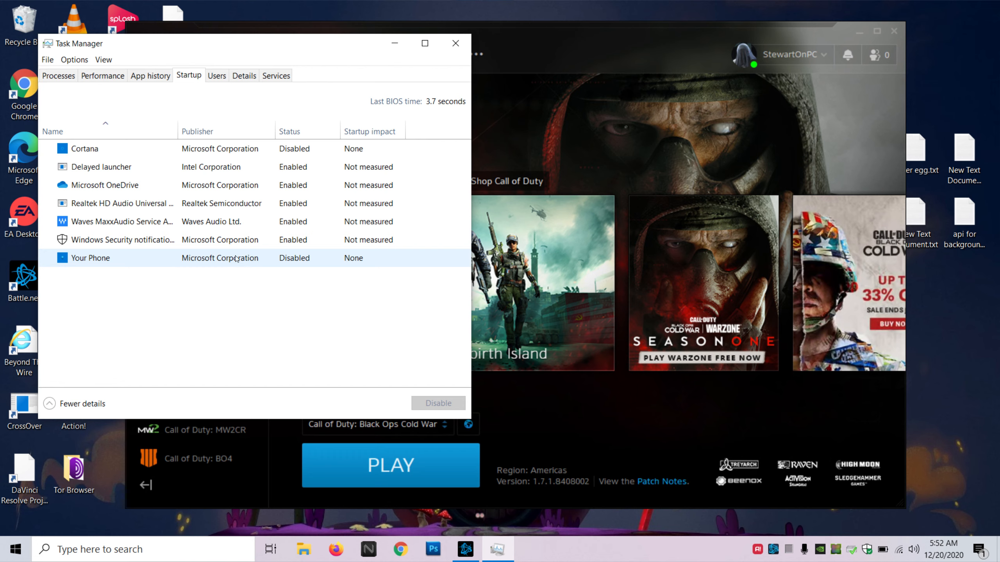
- Check the available actions for the Microsoft OneDrive startup entry and close Task Manager
{"action": "right_click", "coordinate": [295, 182]}
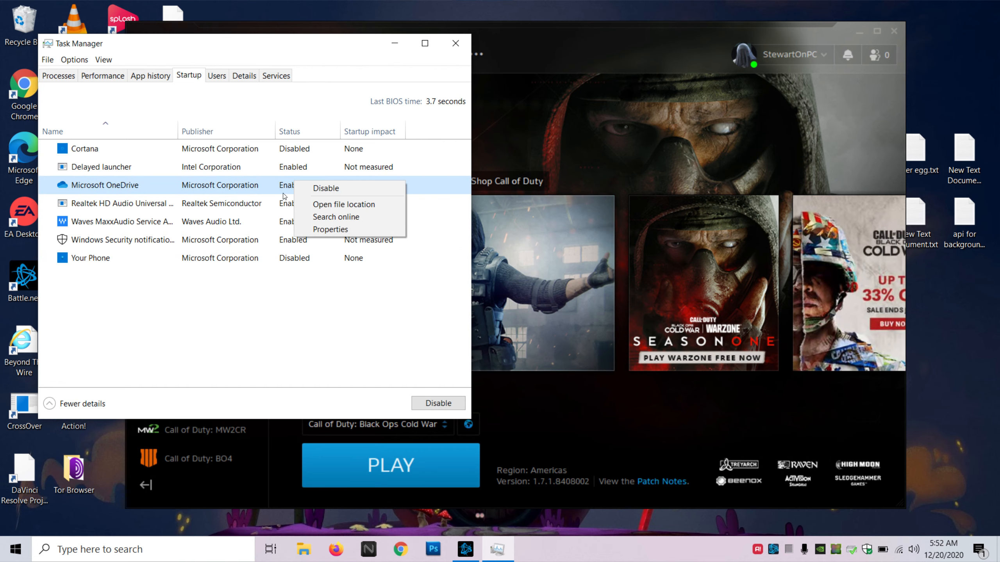
{"action": "left_click", "coordinate": [304, 307]}
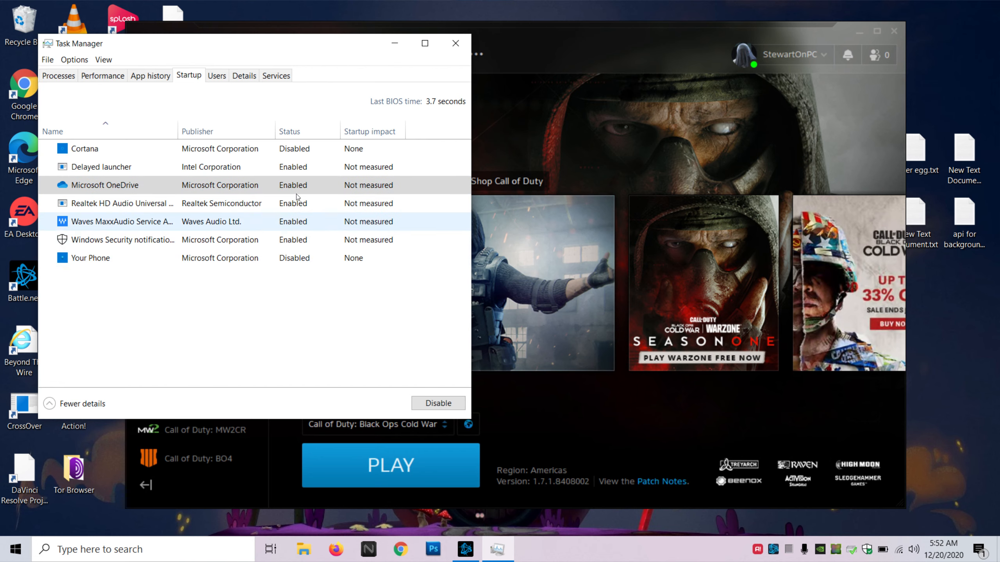
{"action": "right_click", "coordinate": [280, 185]}
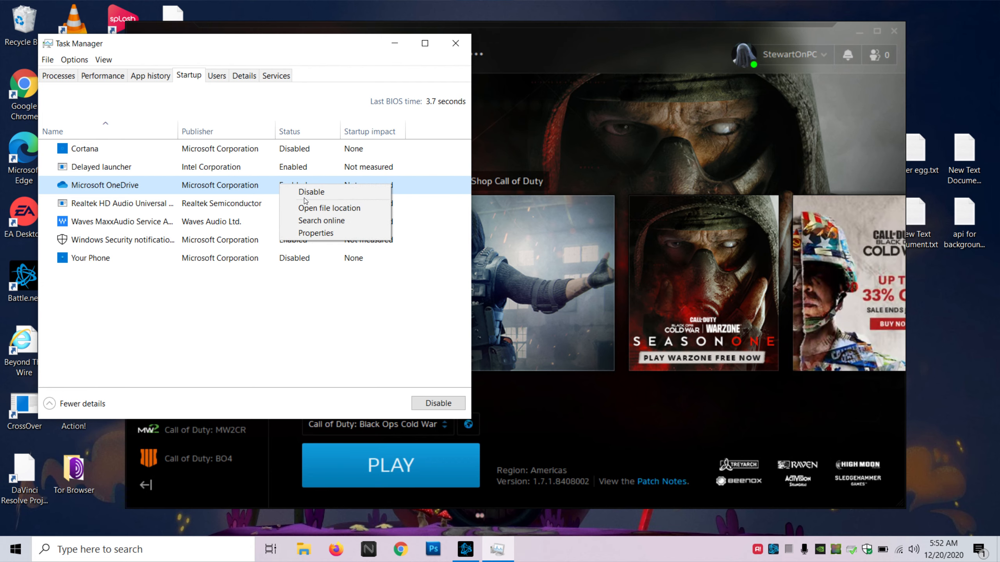
{"action": "left_click", "coordinate": [453, 43]}
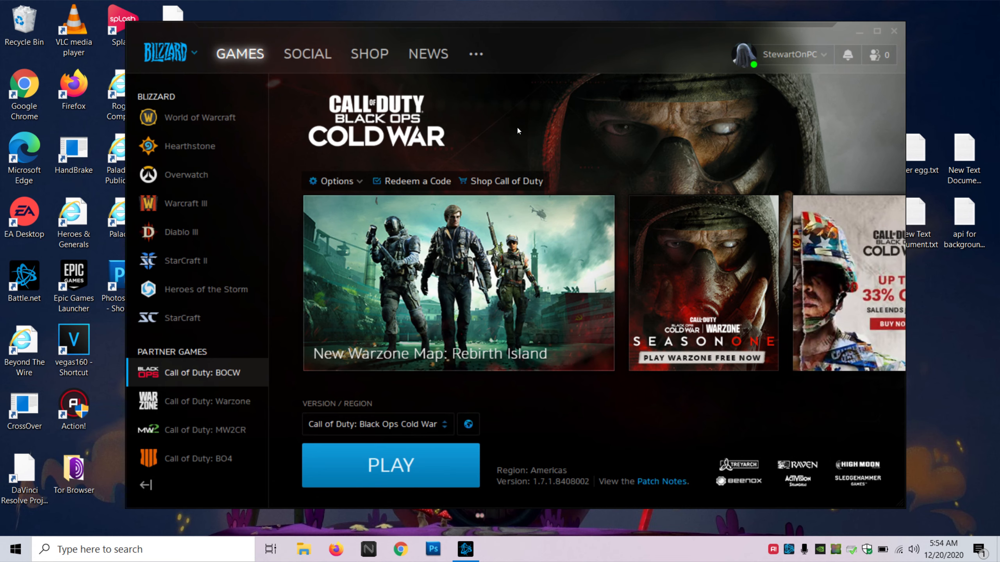
- Search Windows for "gra" and open Graphics settings
{"action": "left_click", "coordinate": [107, 549]}
{"action": "type", "text": "gra"}
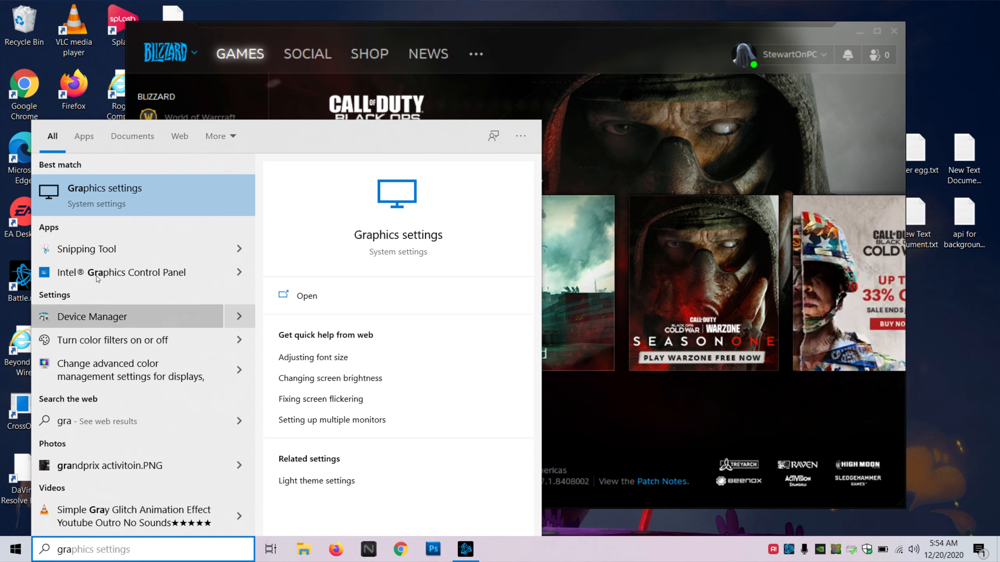
{"action": "left_click", "coordinate": [155, 199]}
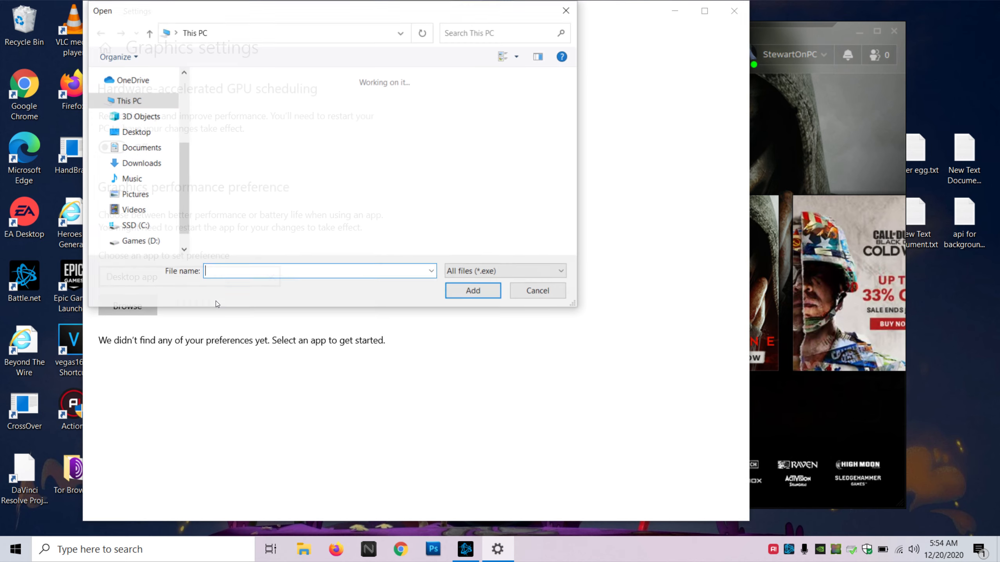
- Add BlackOpsColdWar.exe from the Call of Duty Black Ops Cold War folder in Battlenet Games on drive D: to the graphics preference apps
{"action": "scroll", "coordinate": [274, 216], "scroll_direction": "down", "scroll_amount": 5}
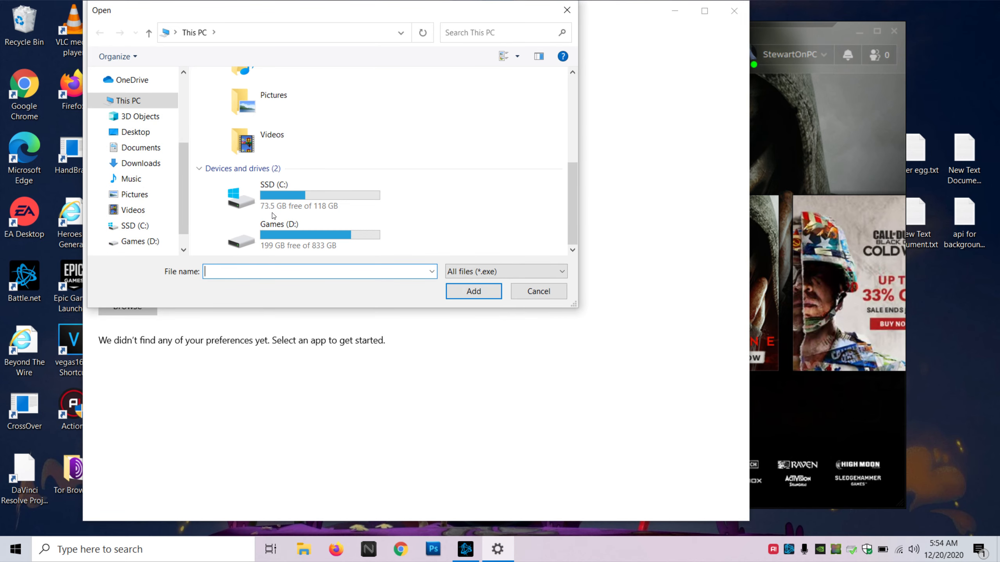
{"action": "left_click", "coordinate": [244, 236]}
{"action": "double_click", "coordinate": [245, 235]}
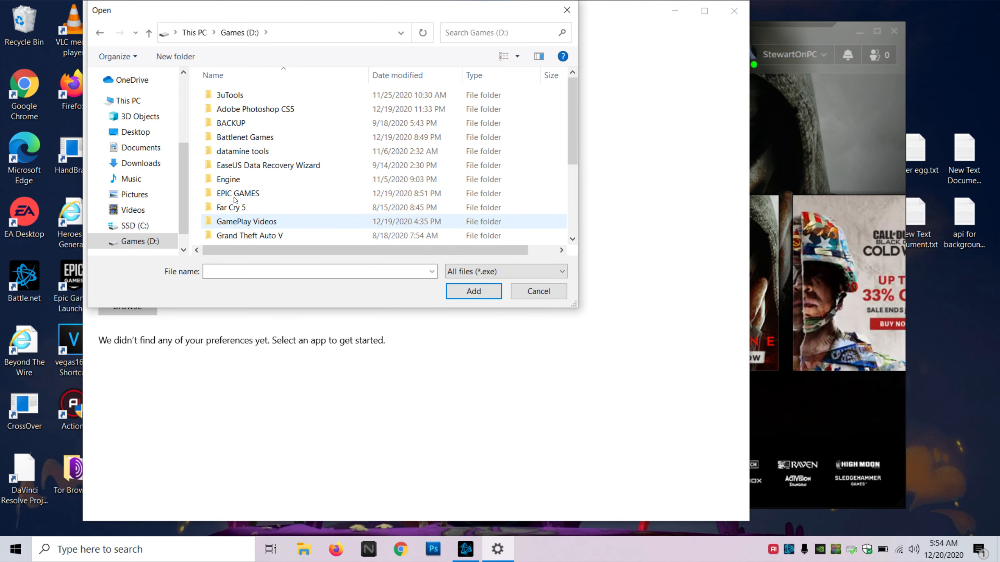
{"action": "scroll", "coordinate": [275, 181], "scroll_direction": "down", "scroll_amount": 3}
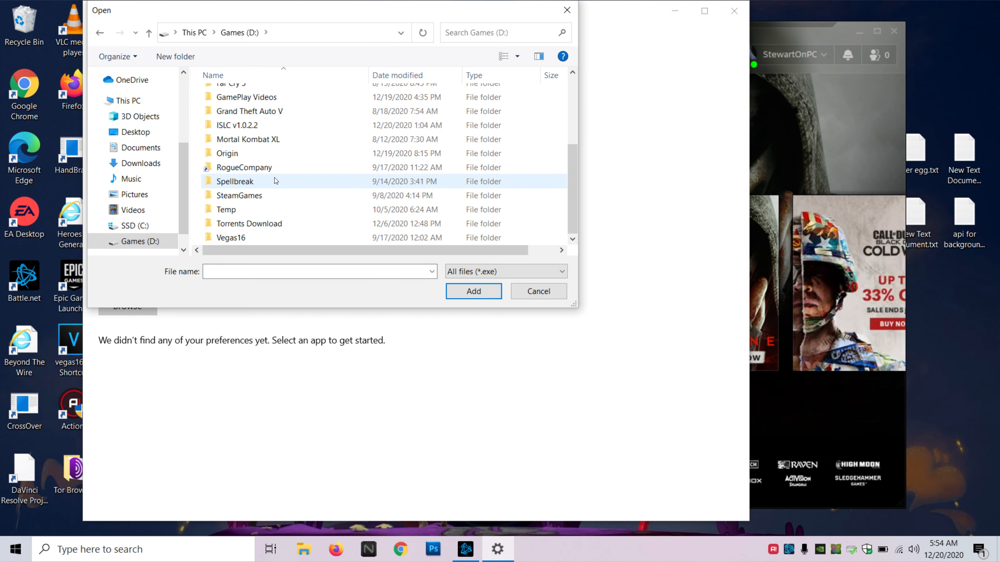
{"action": "scroll", "coordinate": [274, 181], "scroll_direction": "up", "scroll_amount": 3}
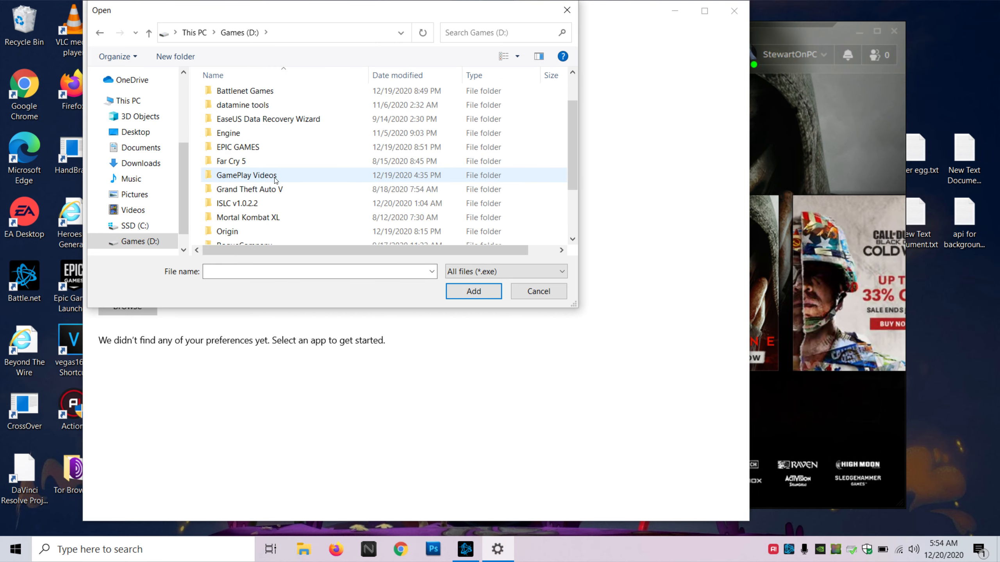
{"action": "double_click", "coordinate": [249, 139]}
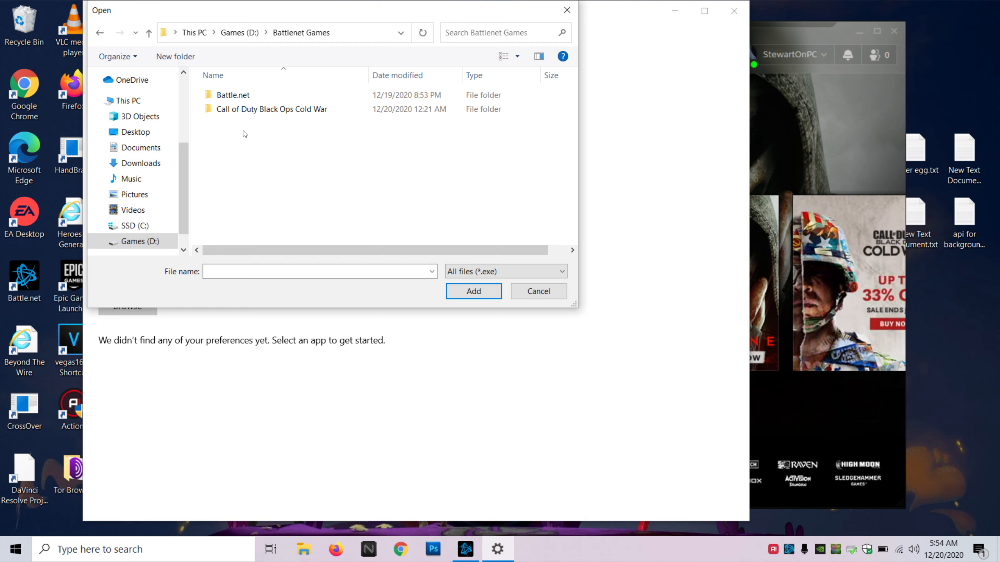
{"action": "double_click", "coordinate": [245, 109]}
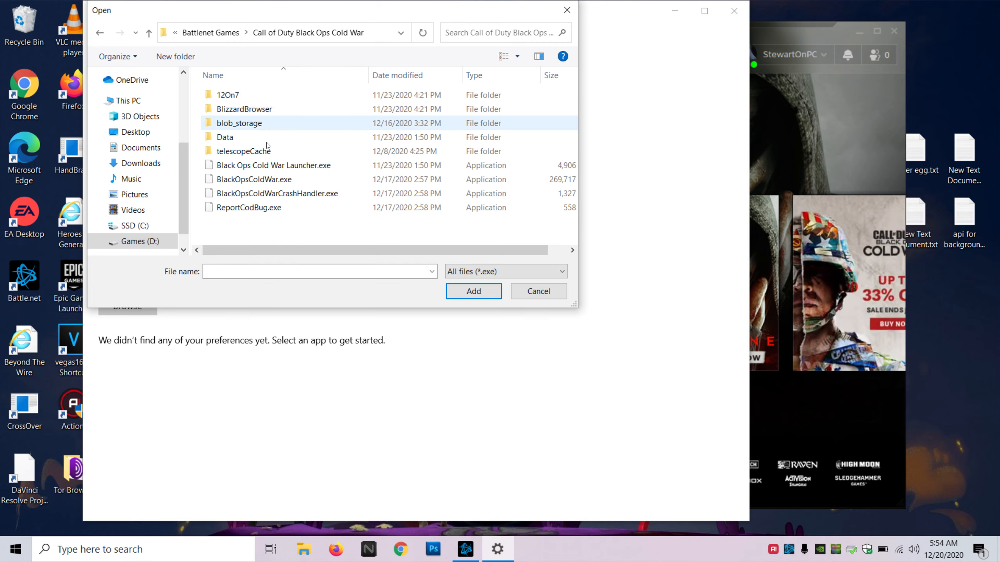
{"action": "left_click", "coordinate": [256, 179]}
{"action": "left_click", "coordinate": [488, 287]}
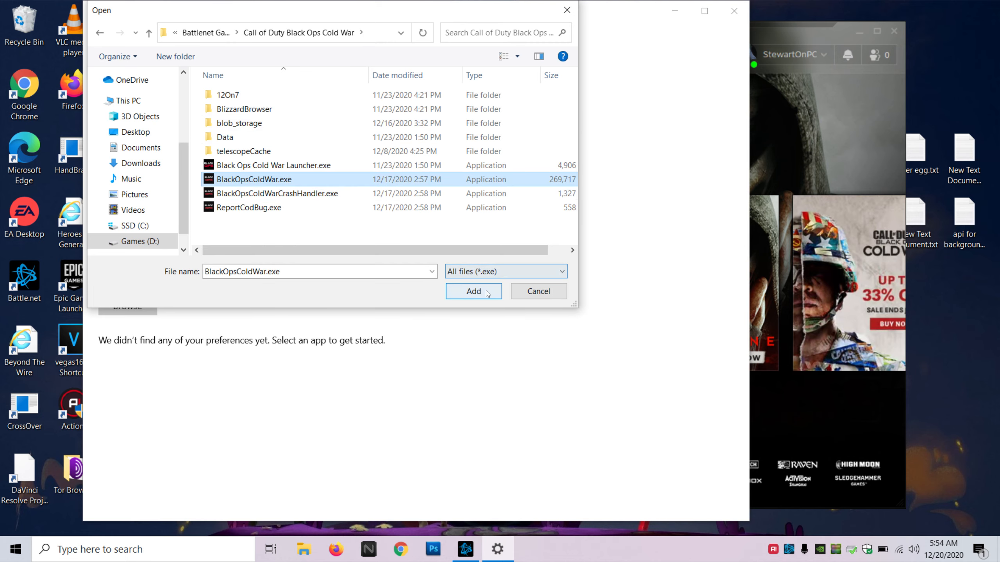
- Set the graphics preference of Call of Duty: Black Ops Cold War to High performance and save it
{"action": "left_click", "coordinate": [301, 413]}
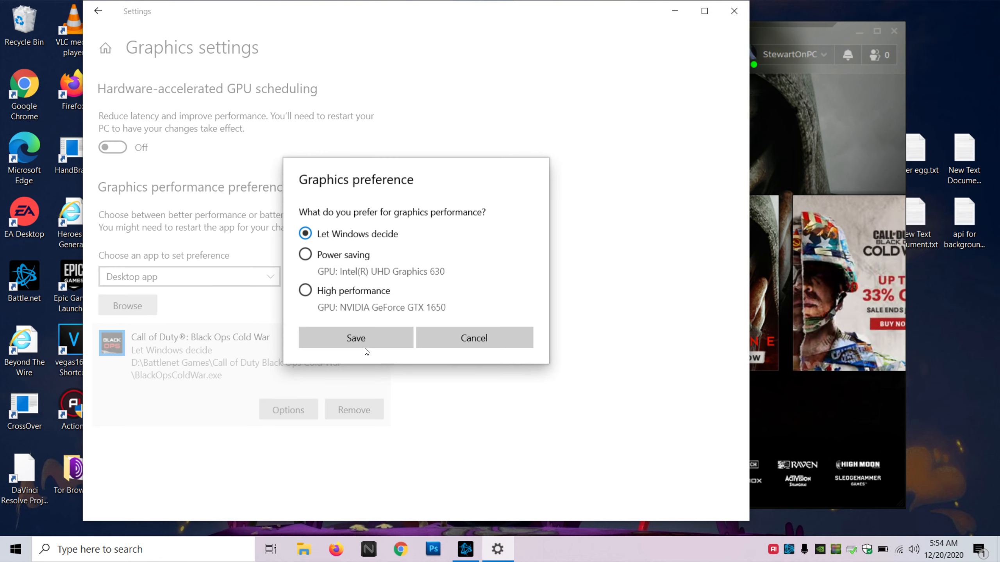
{"action": "left_click", "coordinate": [355, 296]}
{"action": "left_click", "coordinate": [400, 333]}
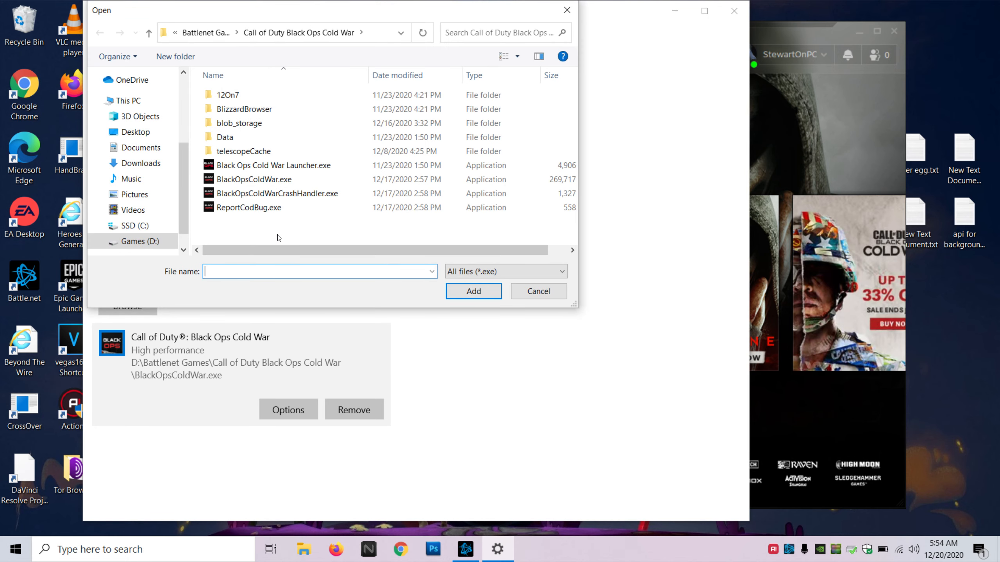
- Add Black Ops Cold War Launcher.exe to the graphics preference apps and set it to High performance
{"action": "left_click", "coordinate": [283, 165]}
{"action": "left_click", "coordinate": [473, 292]}
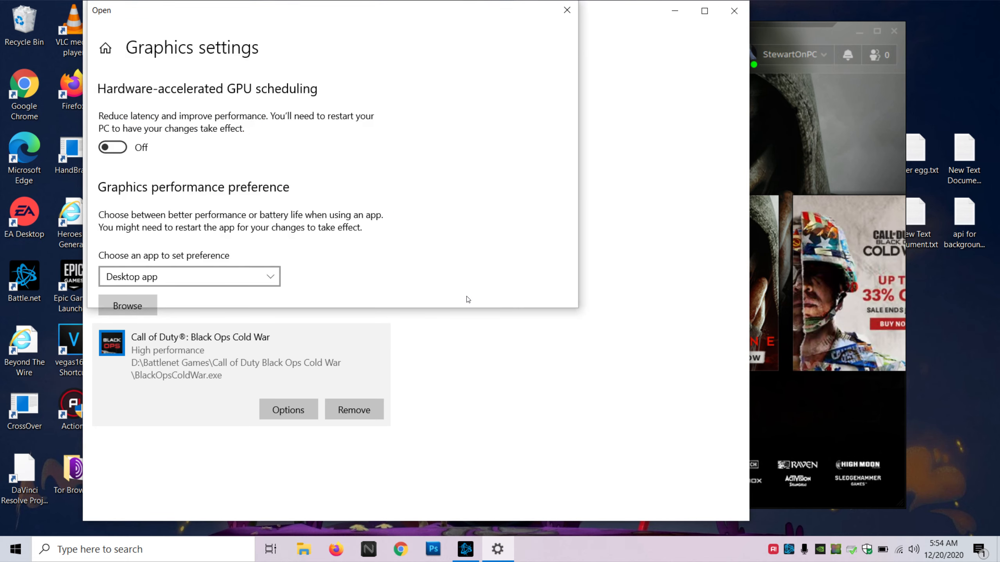
{"action": "left_click", "coordinate": [288, 410]}
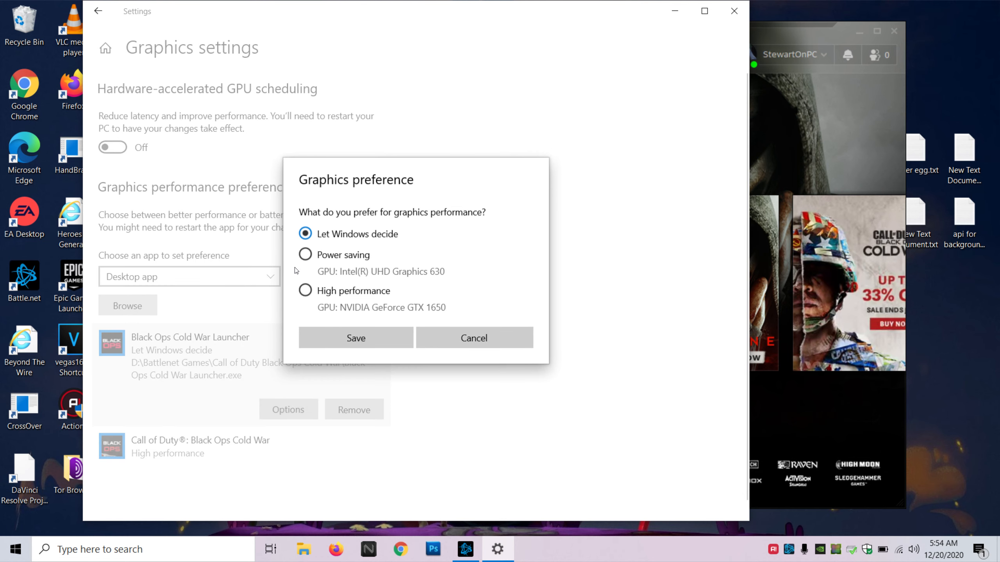
{"action": "left_click", "coordinate": [323, 291]}
{"action": "left_click", "coordinate": [364, 339]}
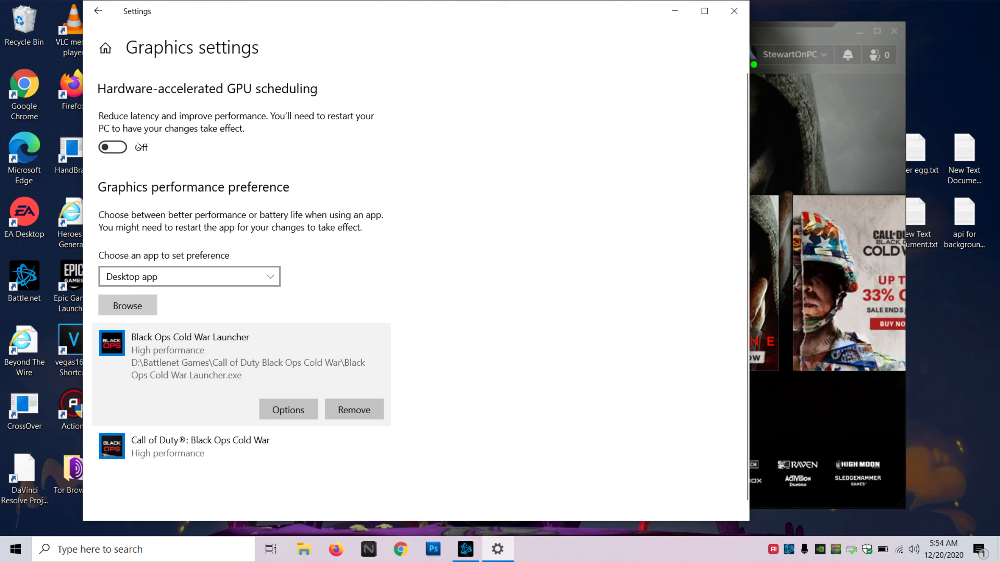
- Turn Hardware-accelerated GPU scheduling on and back off, and close Settings
{"action": "left_click", "coordinate": [149, 149]}
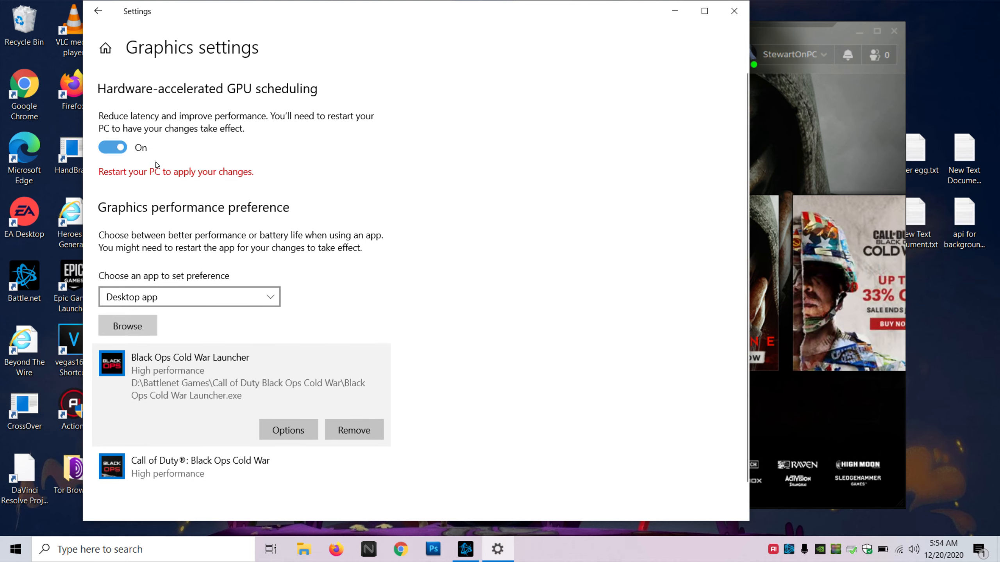
{"action": "left_click", "coordinate": [118, 146]}
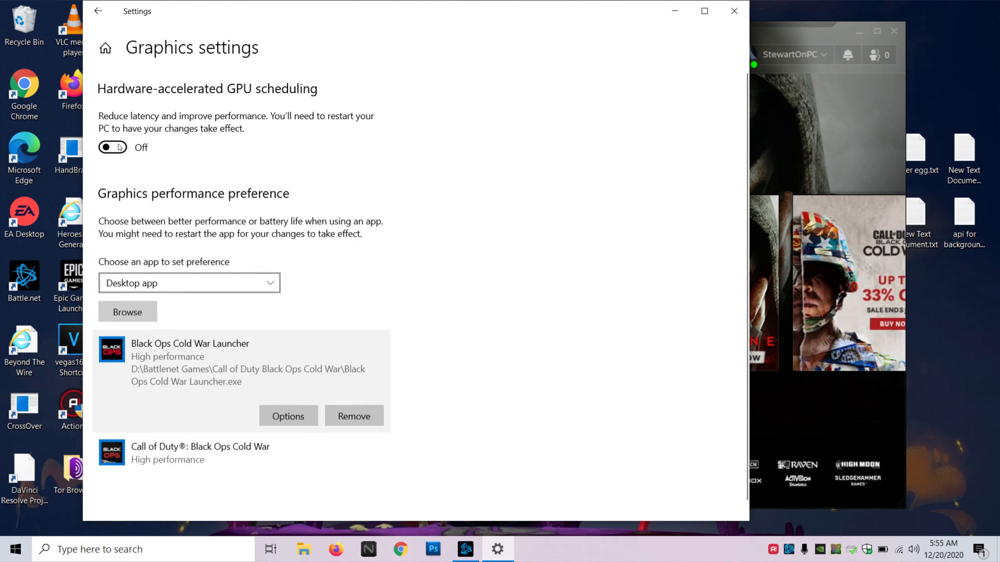
{"action": "left_click", "coordinate": [98, 12]}
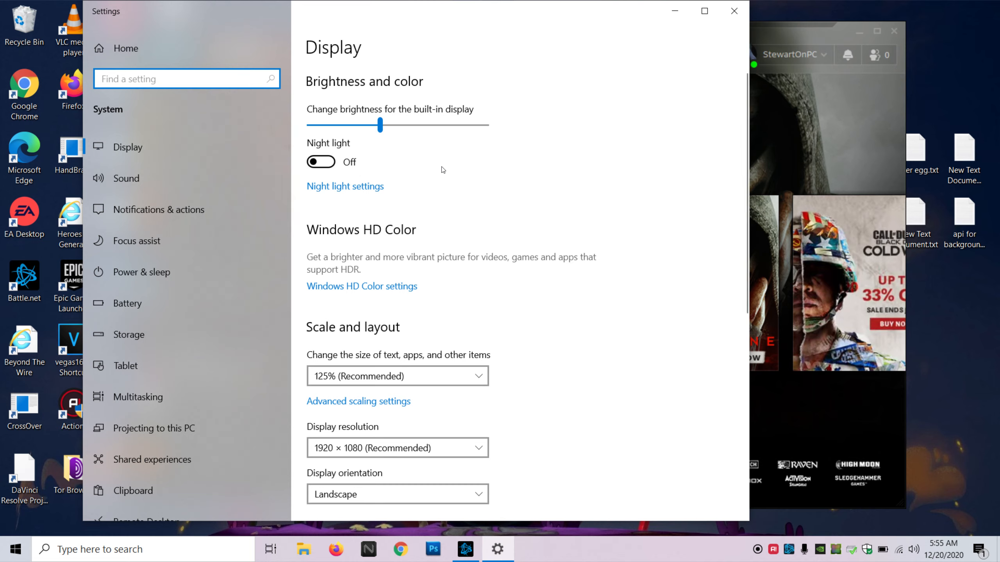
{"action": "left_click", "coordinate": [727, 12]}
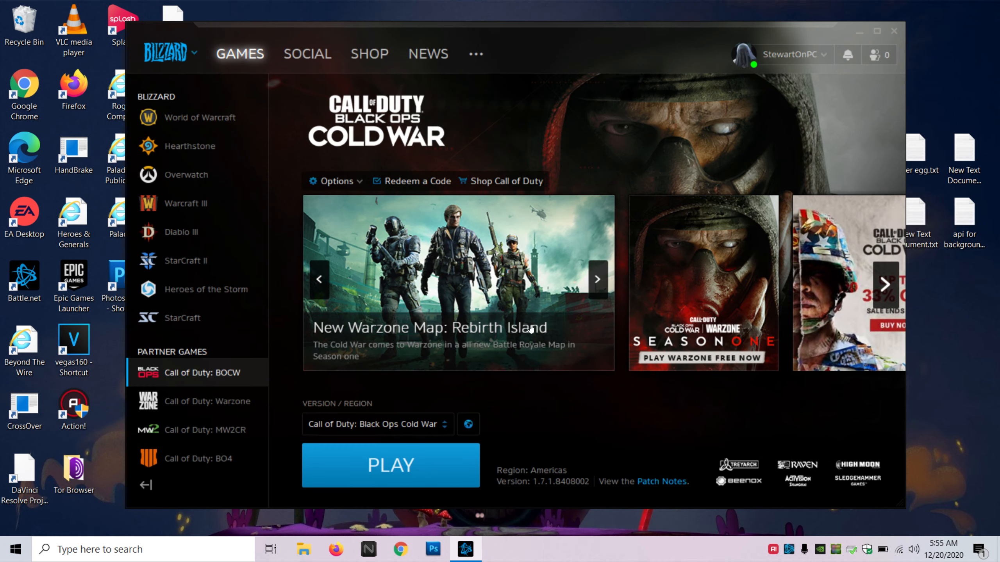
- Search Windows for "power" and open the advanced power settings through Edit power plan
{"action": "left_click", "coordinate": [186, 541]}
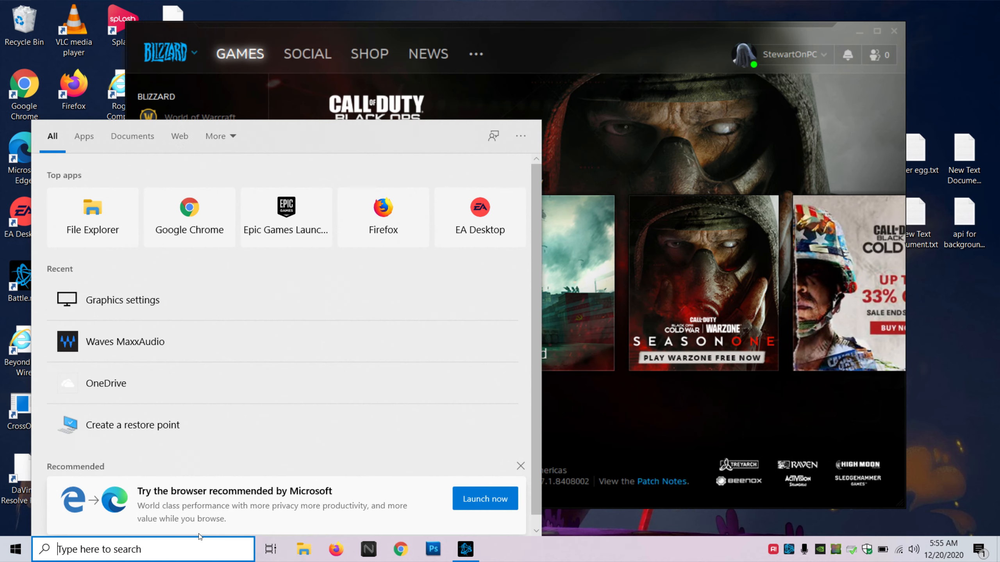
{"action": "type", "text": "power"}
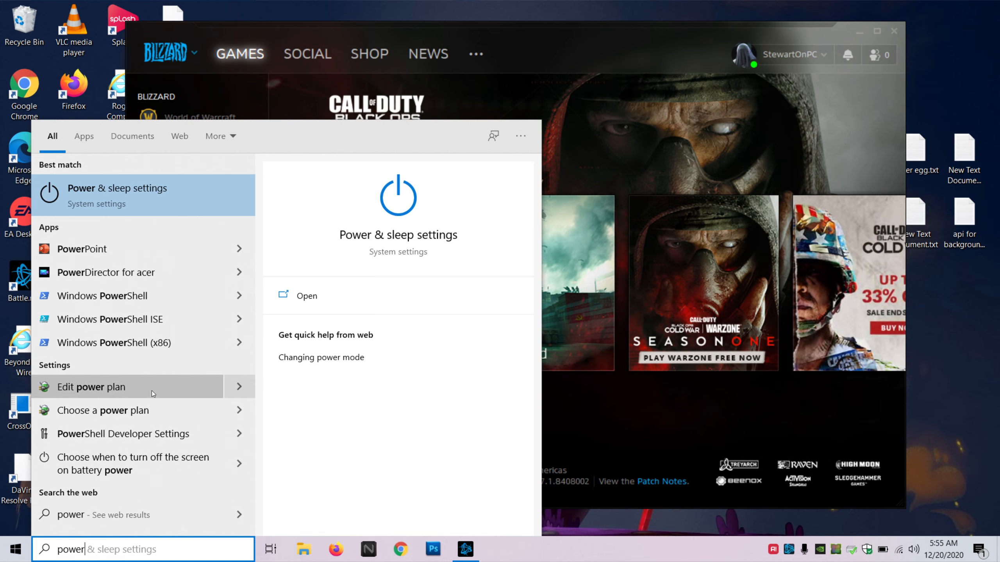
{"action": "left_click", "coordinate": [118, 388]}
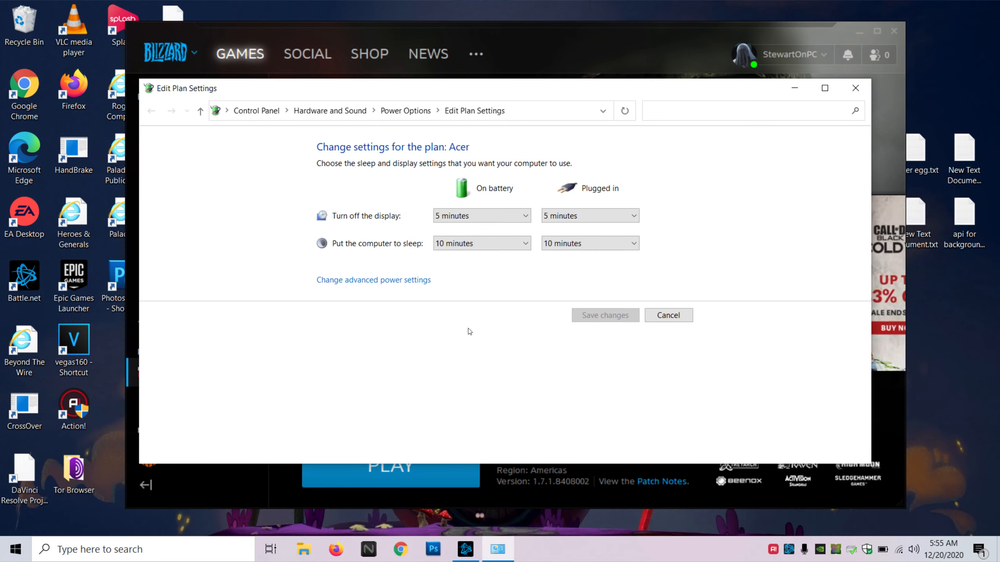
{"action": "left_click", "coordinate": [376, 281]}
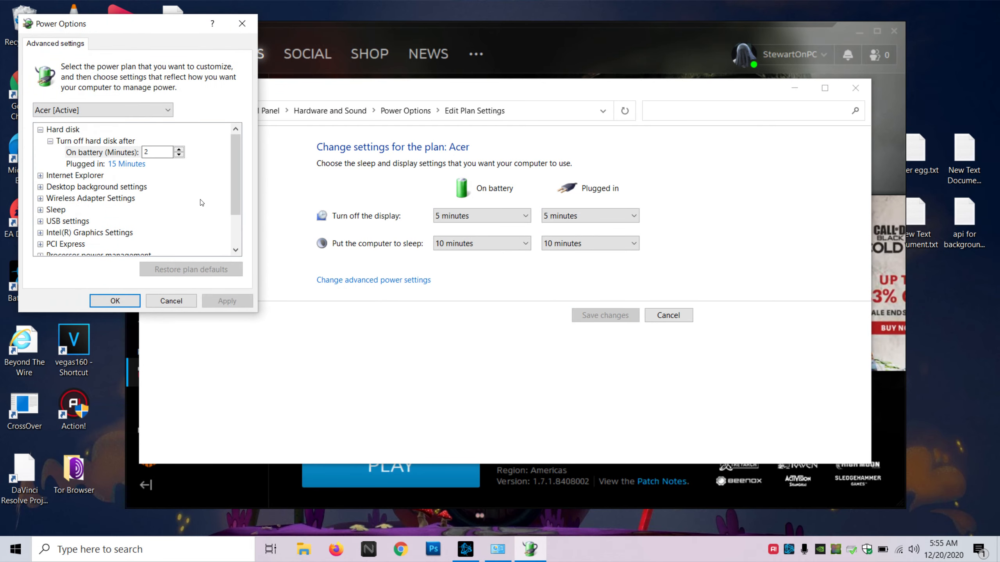
{"action": "left_click_drag", "start_coordinate": [117, 26], "coordinate": [492, 127]}
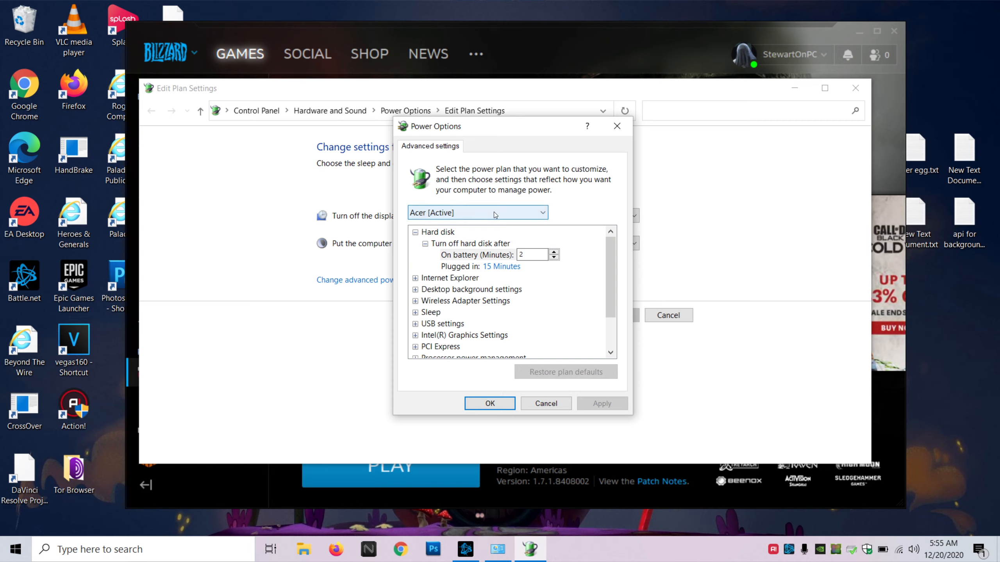
- Check which power plans can be chosen in Power Options and close it without changing the plan
{"action": "left_click", "coordinate": [494, 212]}
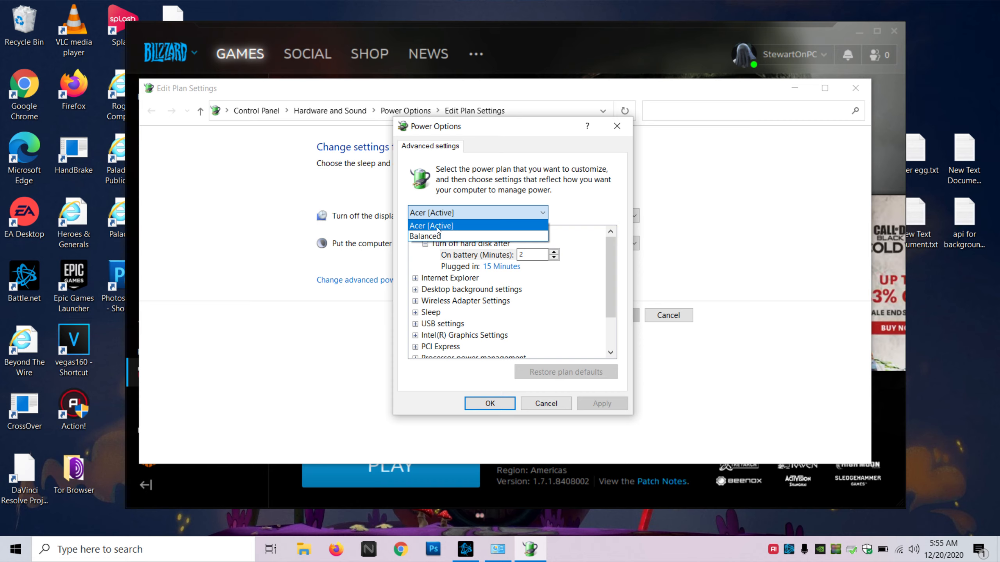
{"action": "left_click", "coordinate": [488, 207]}
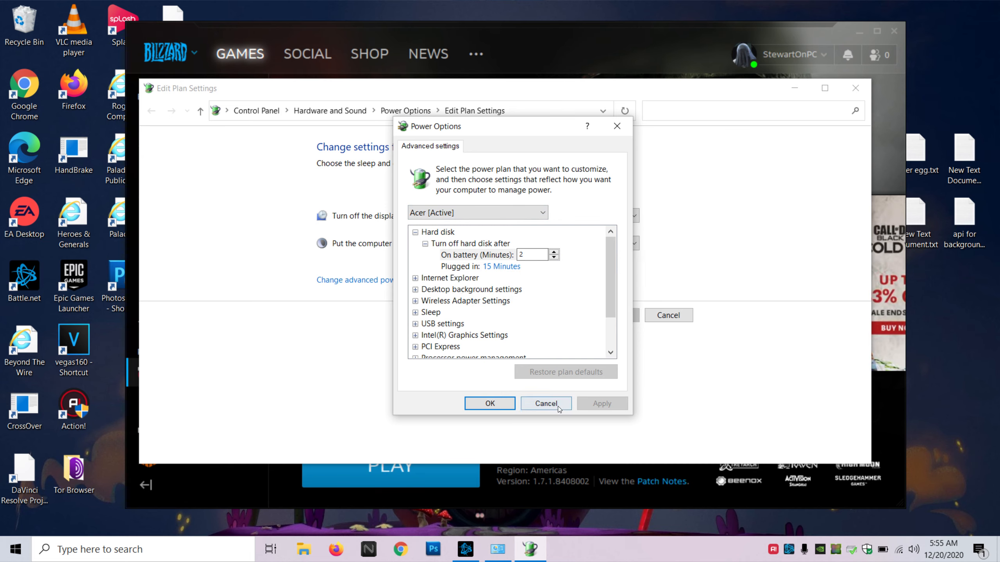
{"action": "left_click", "coordinate": [546, 404]}
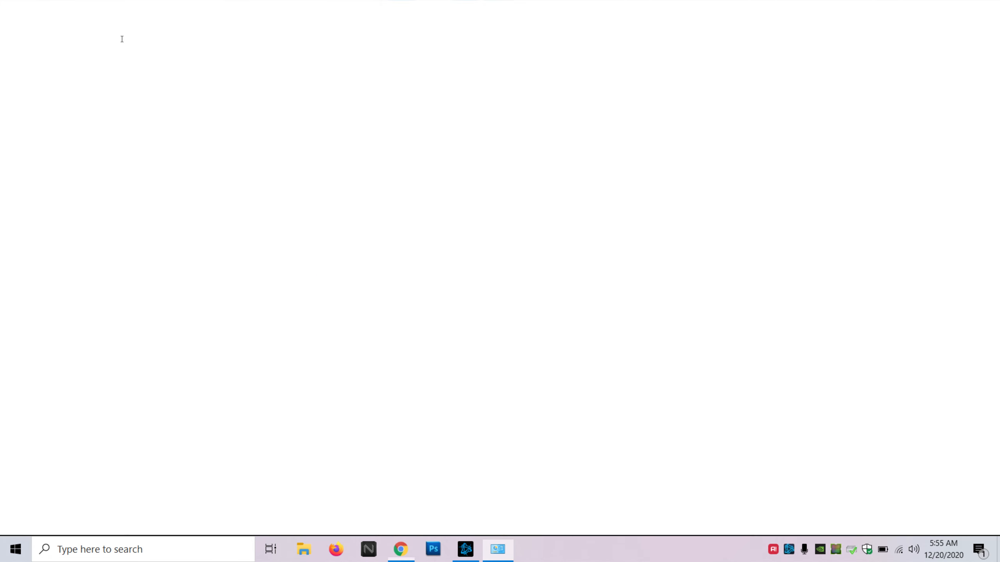
- Search Google in Chrome for "bitsum highest performance" and skim the results
{"action": "type", "text": "b"}
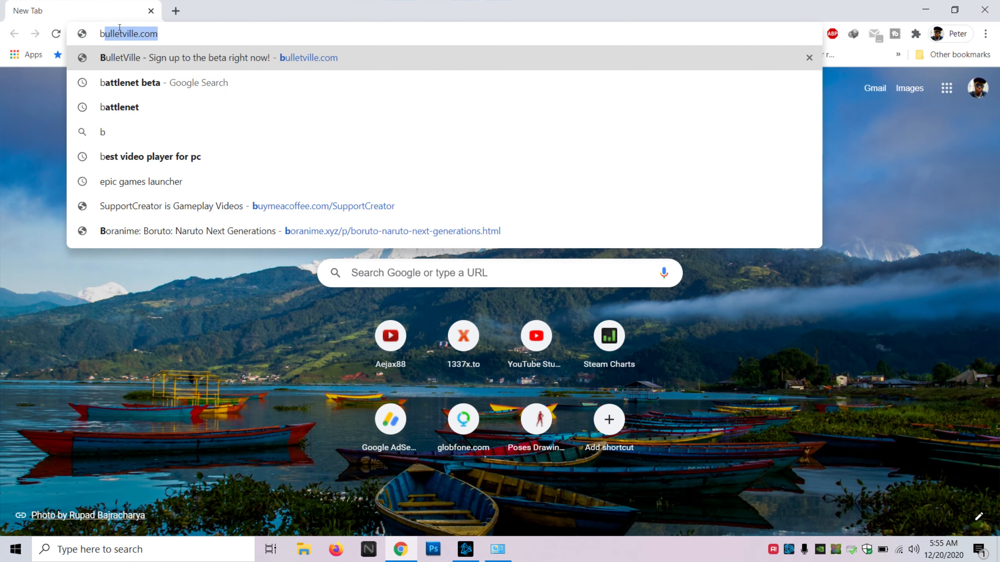
{"action": "type", "text": "itsum"}
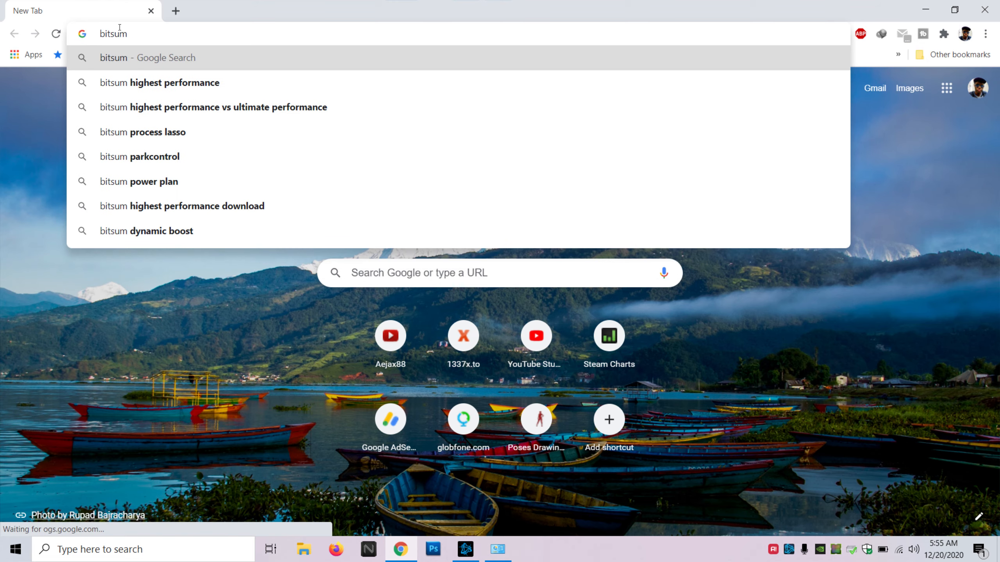
{"action": "left_click", "coordinate": [154, 84]}
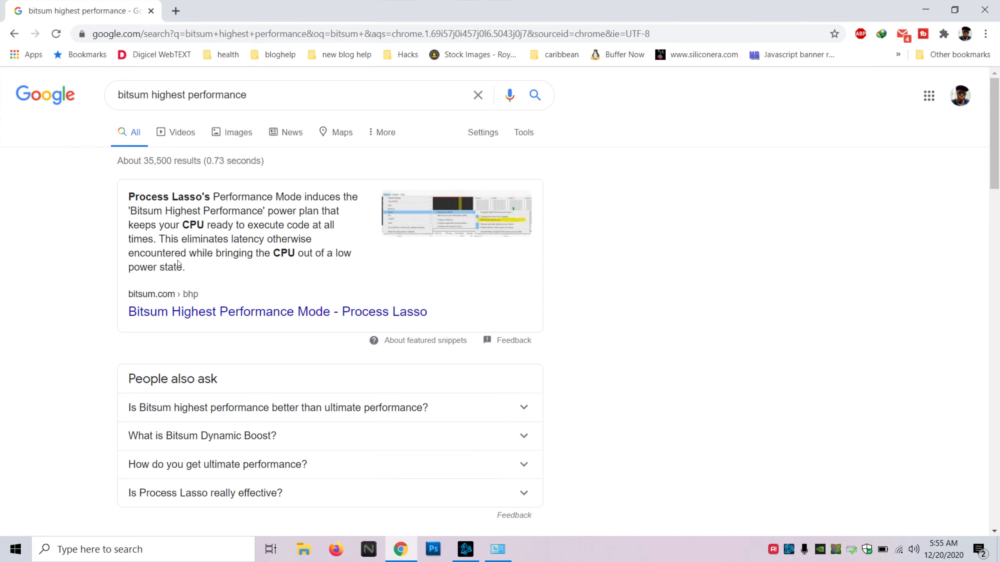
{"action": "scroll", "coordinate": [177, 261], "scroll_direction": "down", "scroll_amount": 5}
{"action": "scroll", "coordinate": [178, 264], "scroll_direction": "up", "scroll_amount": 5}
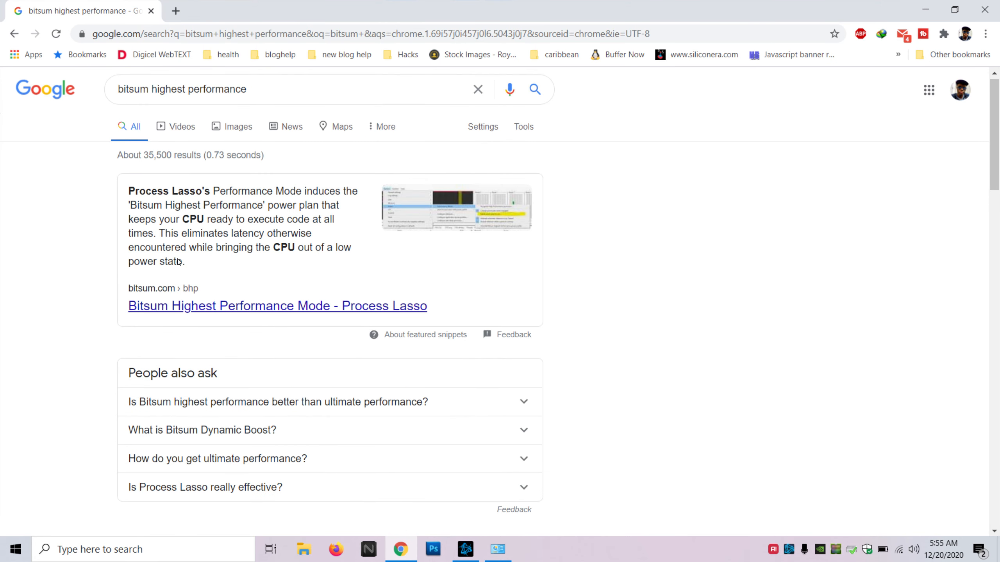
- Refine the Google search to "bitsum highest performance download"
{"action": "left_click", "coordinate": [213, 94]}
{"action": "double_click", "coordinate": [213, 94]}
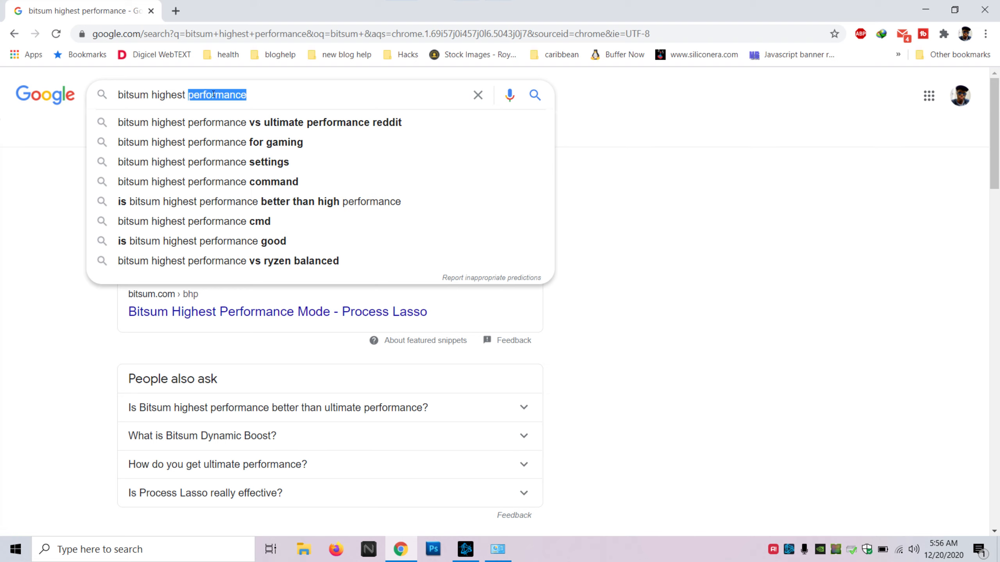
{"action": "key", "text": "BackSpace"}
{"action": "type", "text": "d"}
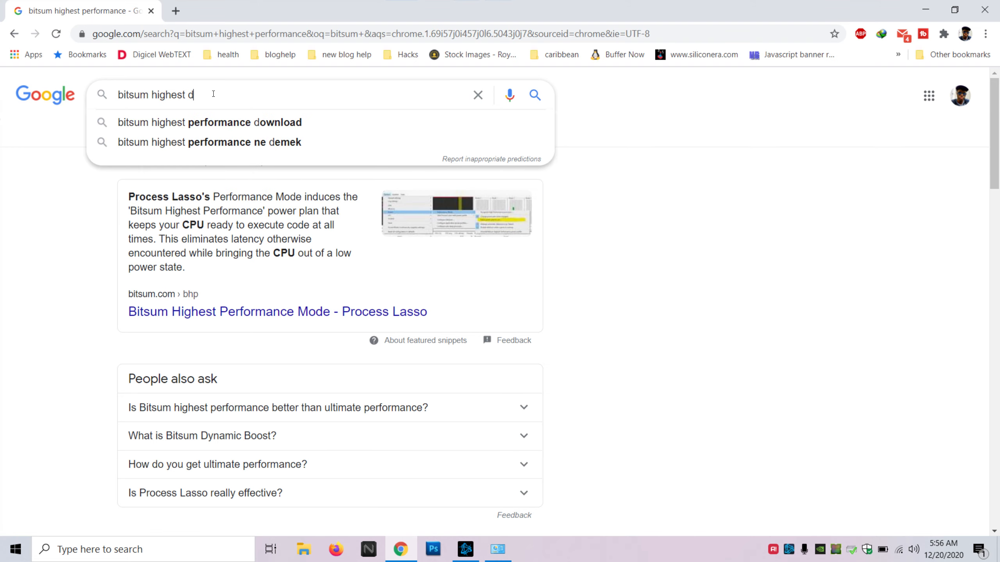
{"action": "left_click", "coordinate": [283, 123]}
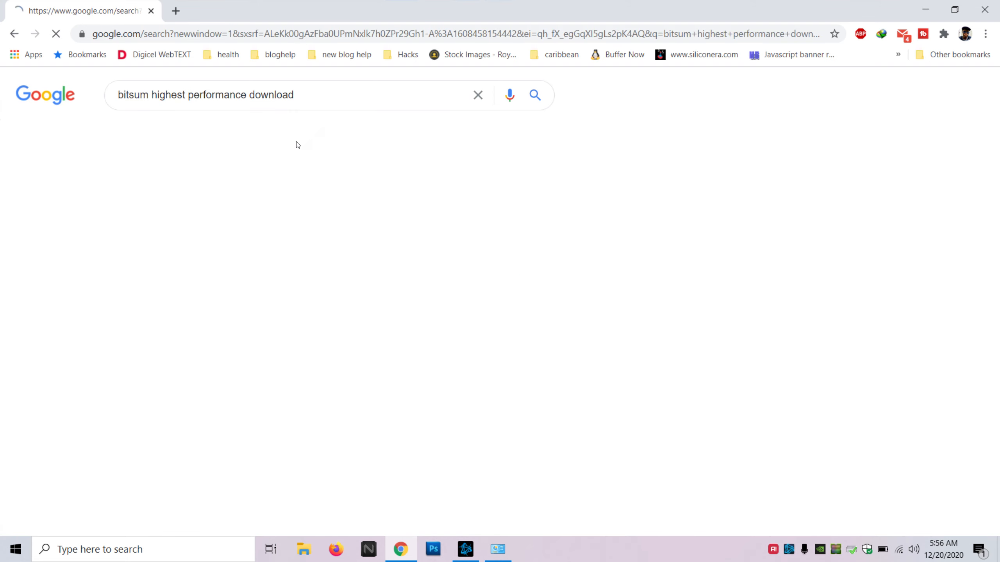
- Open the Bitsum Highest Performance result on bitsum.com and go on to the ParkControl download page
{"action": "left_click", "coordinate": [286, 200]}
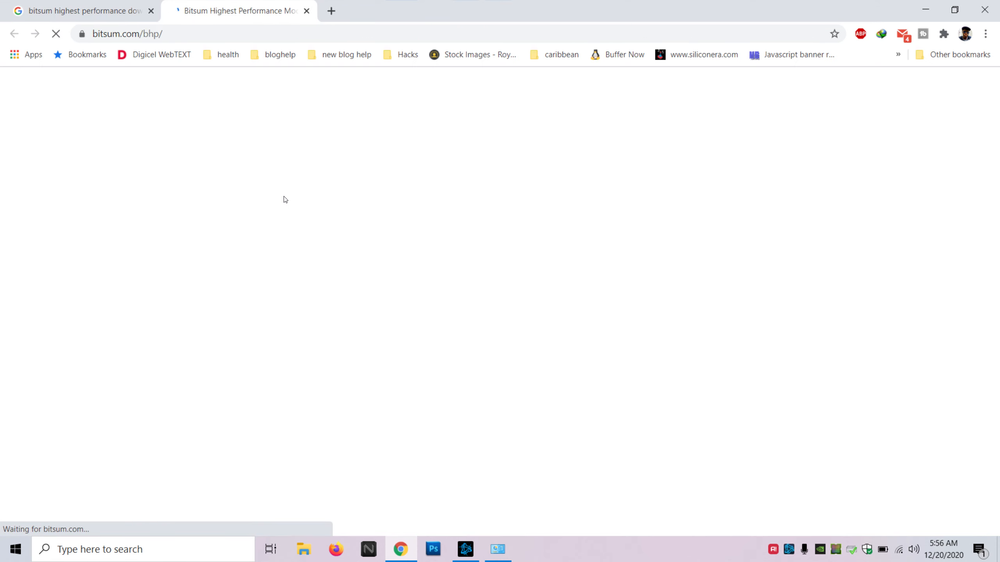
{"action": "scroll", "coordinate": [367, 289], "scroll_direction": "down", "scroll_amount": 5}
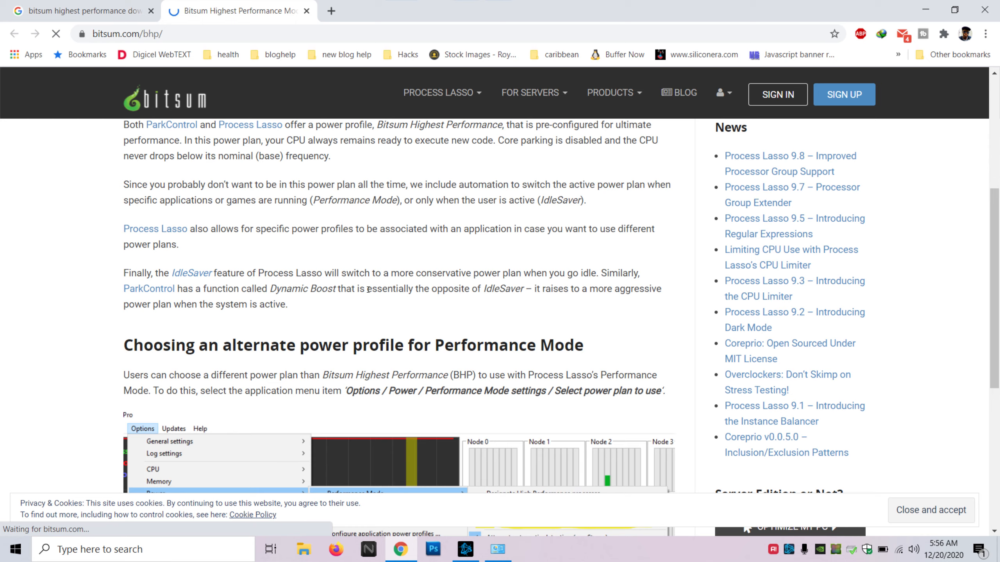
{"action": "scroll", "coordinate": [368, 290], "scroll_direction": "down", "scroll_amount": 3}
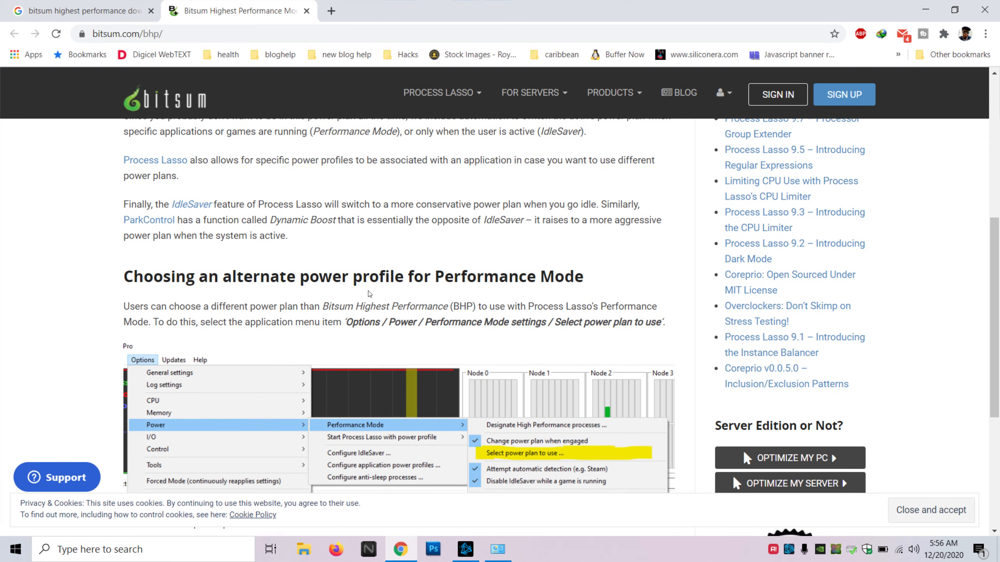
{"action": "left_click", "coordinate": [152, 163]}
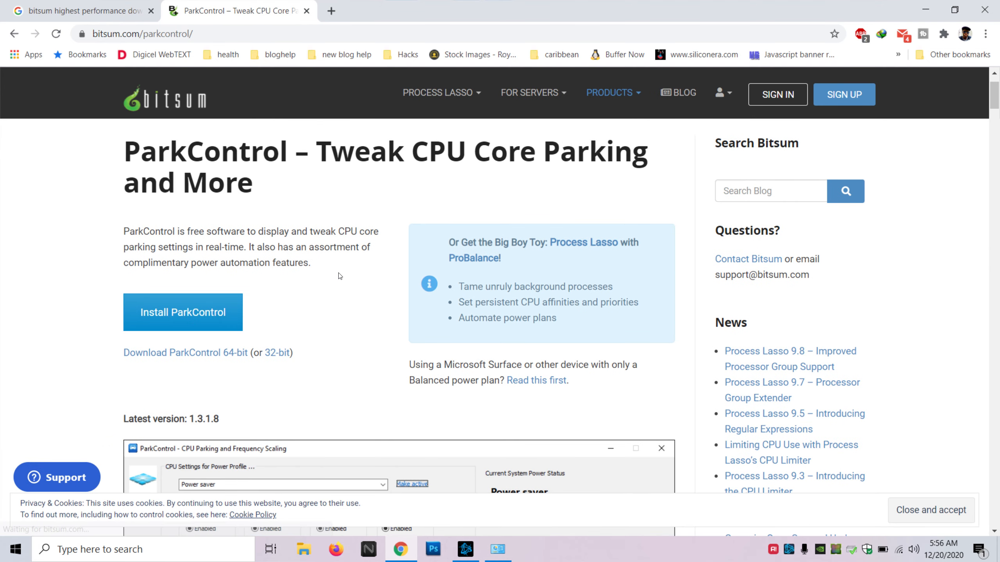
{"action": "scroll", "coordinate": [329, 288], "scroll_direction": "down", "scroll_amount": 5}
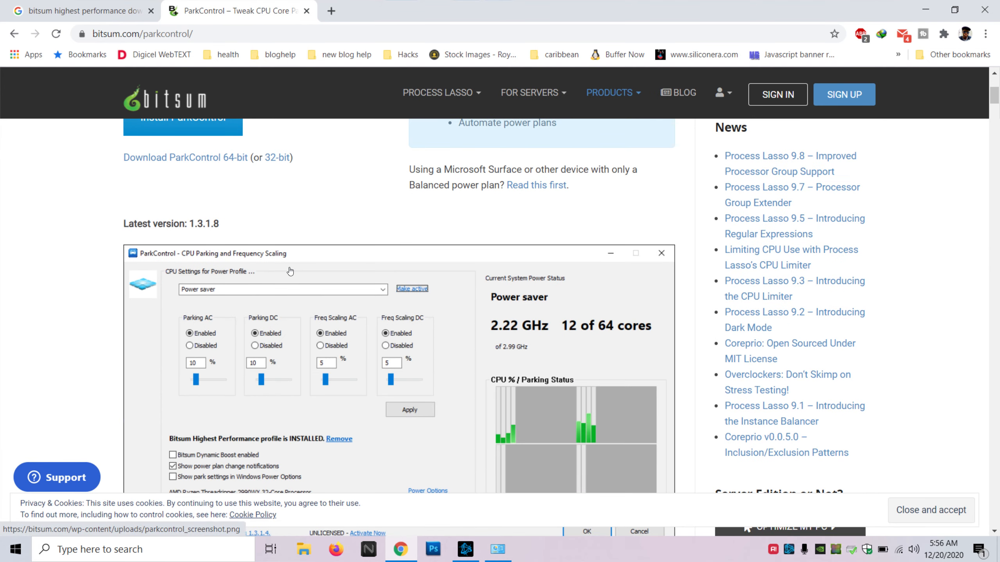
{"action": "scroll", "coordinate": [338, 276], "scroll_direction": "up", "scroll_amount": 3}
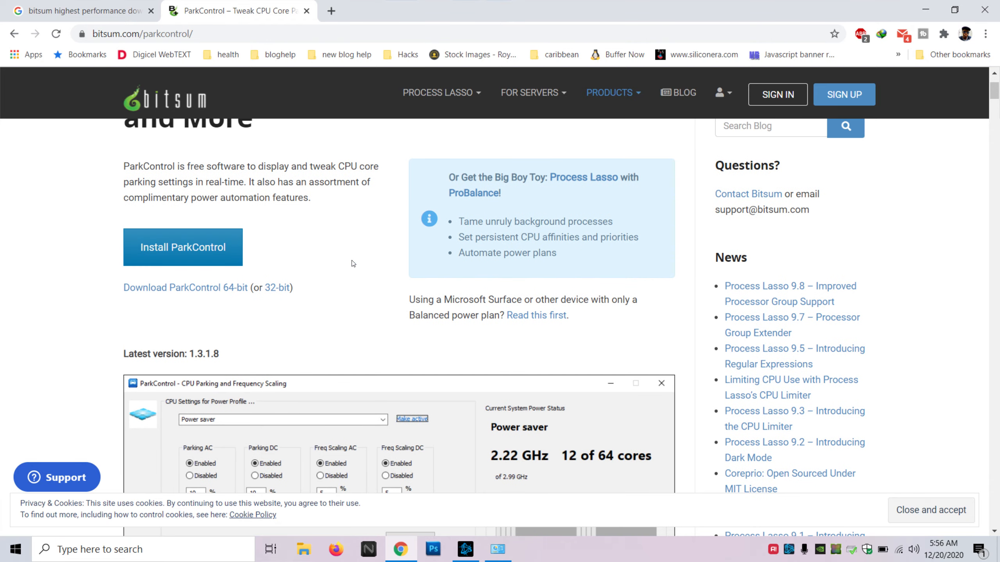
- Run the ParkControl installer in English and complete the setup so ParkControl opens
{"action": "left_click", "coordinate": [379, 285]}
{"action": "left_click", "coordinate": [104, 512]}
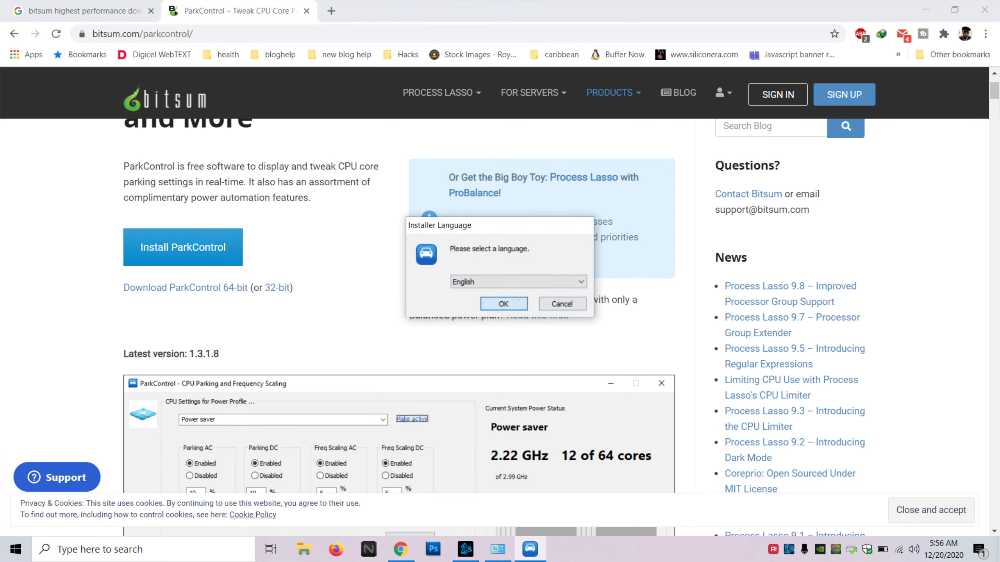
{"action": "left_click", "coordinate": [519, 302]}
{"action": "left_click", "coordinate": [561, 379]}
{"action": "left_click", "coordinate": [570, 378]}
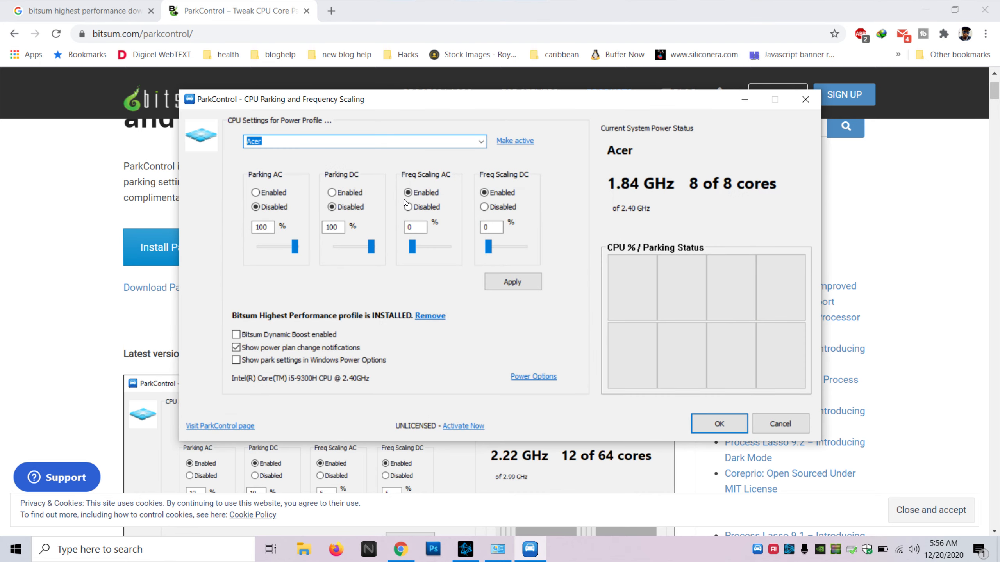
- Select the Bitsum Highest Performance power profile in ParkControl and minimize its window
{"action": "left_click", "coordinate": [395, 144]}
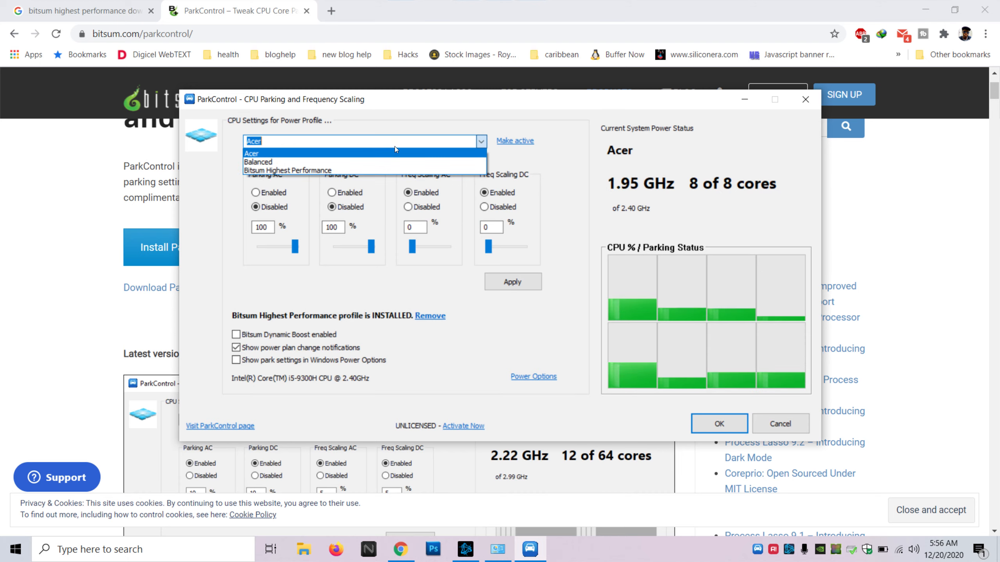
{"action": "left_click", "coordinate": [291, 170]}
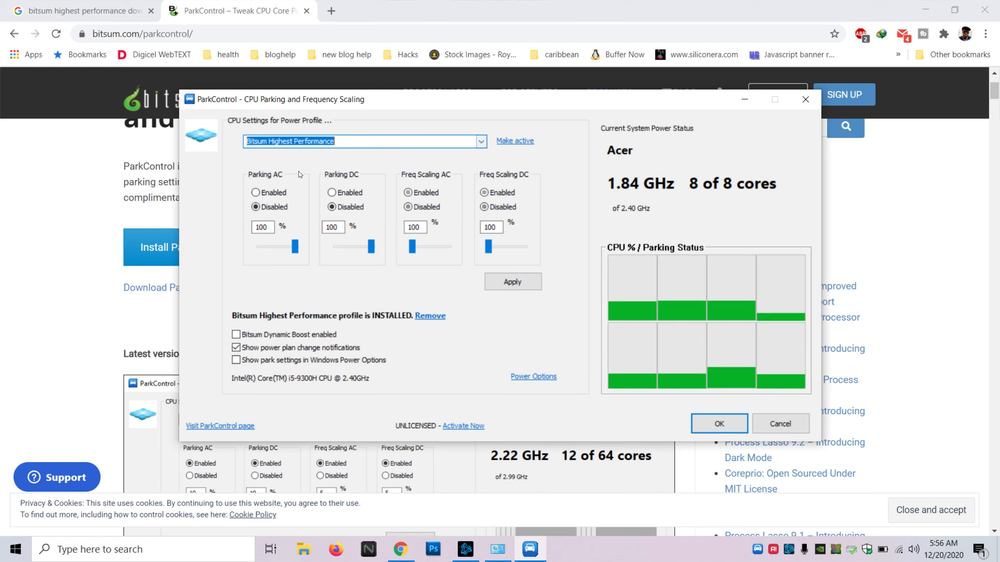
{"action": "left_click", "coordinate": [745, 103]}
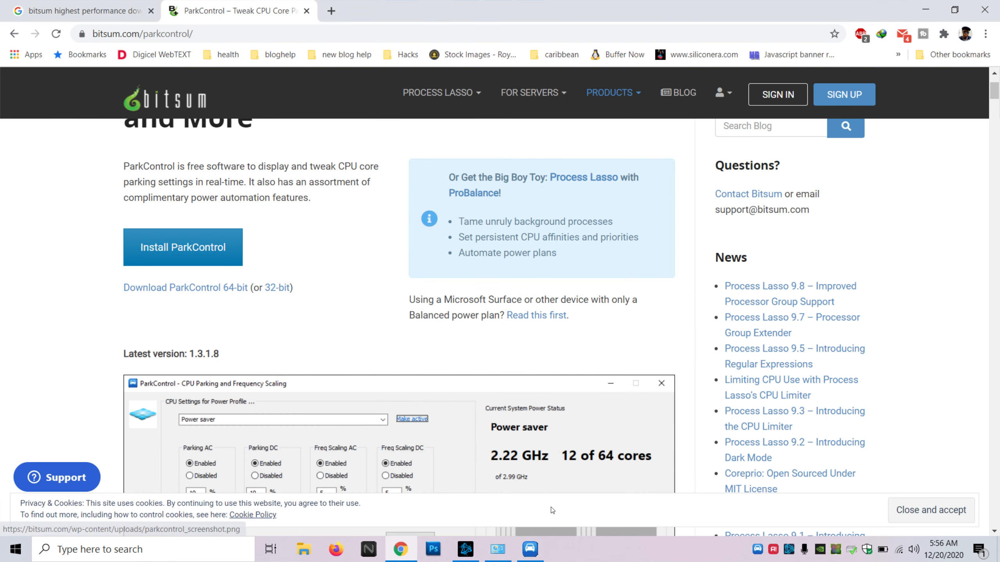
- Look for Bitsum Highest Performance among the plans in the advanced power settings, and close the power windows without applying a change
{"action": "left_click", "coordinate": [498, 549]}
{"action": "left_click", "coordinate": [406, 281]}
{"action": "left_click", "coordinate": [181, 151]}
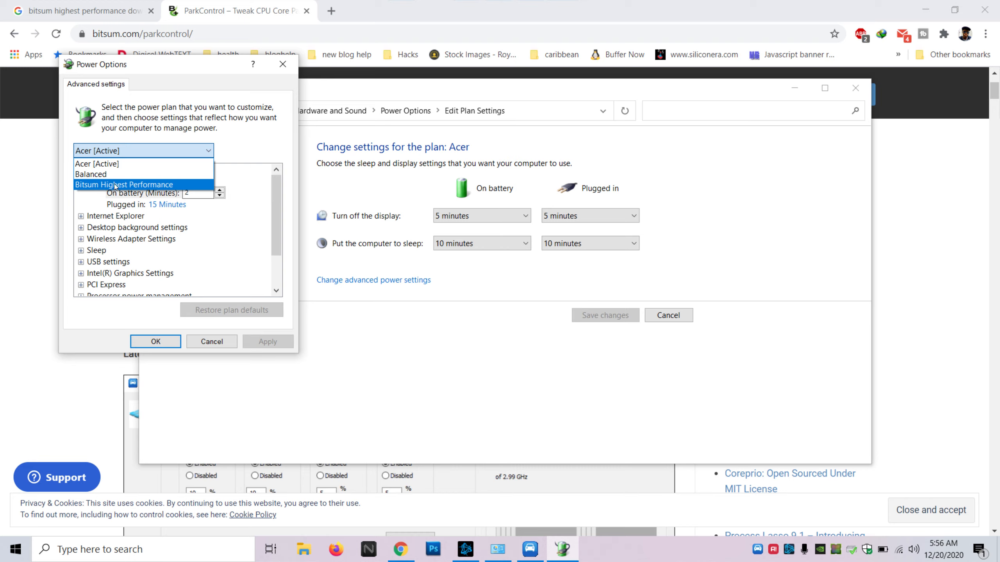
{"action": "left_click", "coordinate": [222, 343]}
{"action": "left_click", "coordinate": [220, 342]}
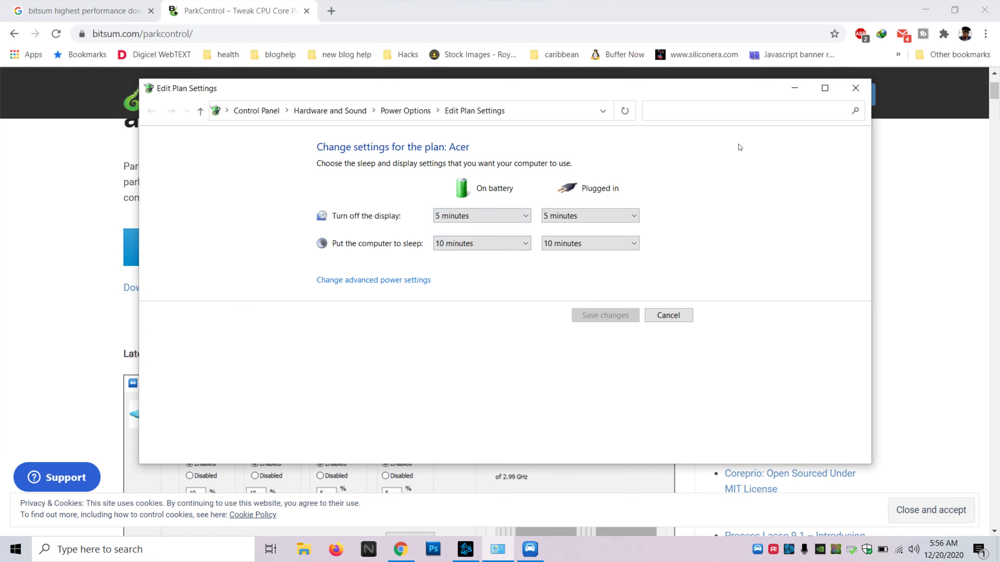
{"action": "left_click", "coordinate": [855, 88]}
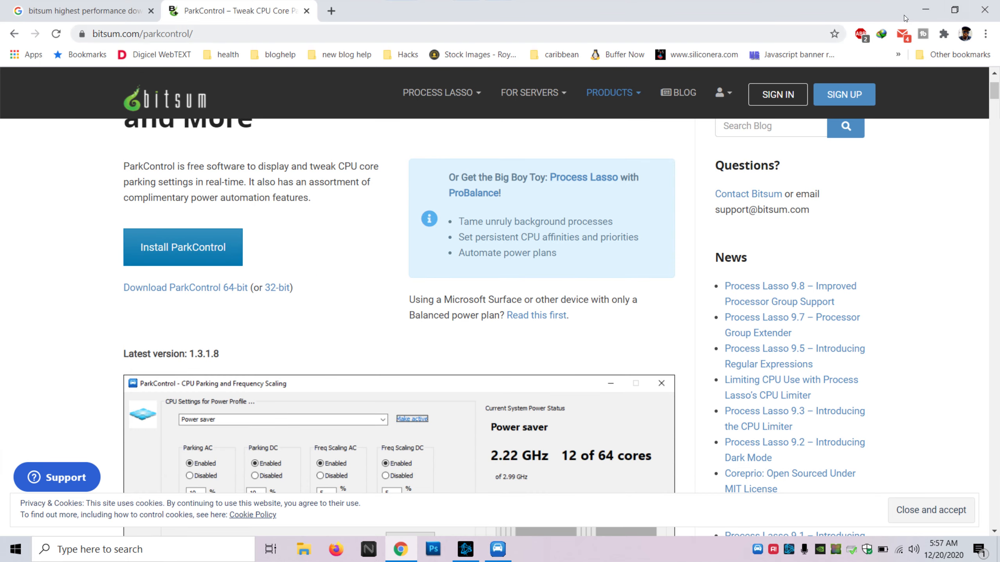
- Minimize Chrome and, from Battle.net, open the Call of Duty Black Ops Cold War install folder in File Explorer
{"action": "left_click", "coordinate": [921, 12]}
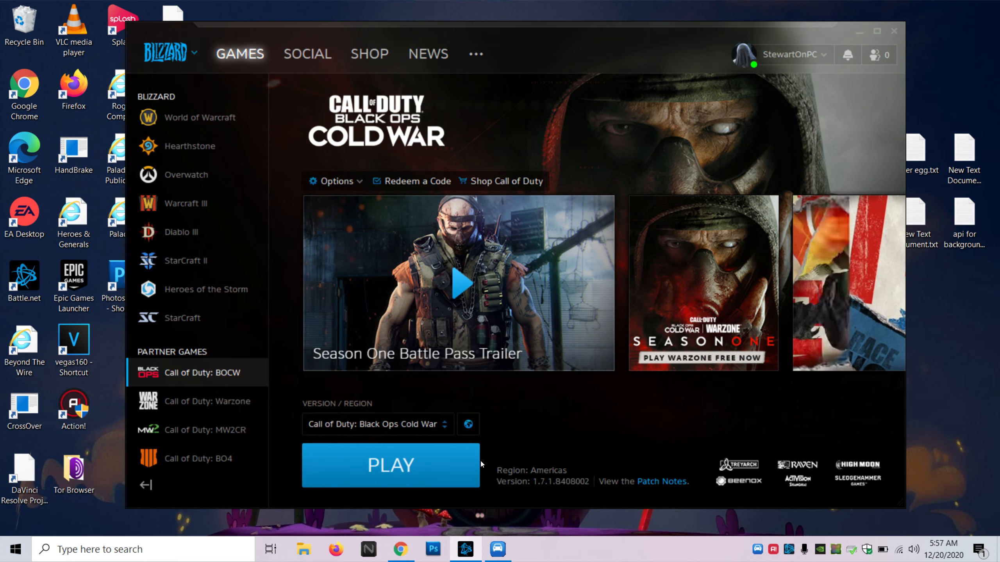
{"action": "left_click", "coordinate": [353, 181]}
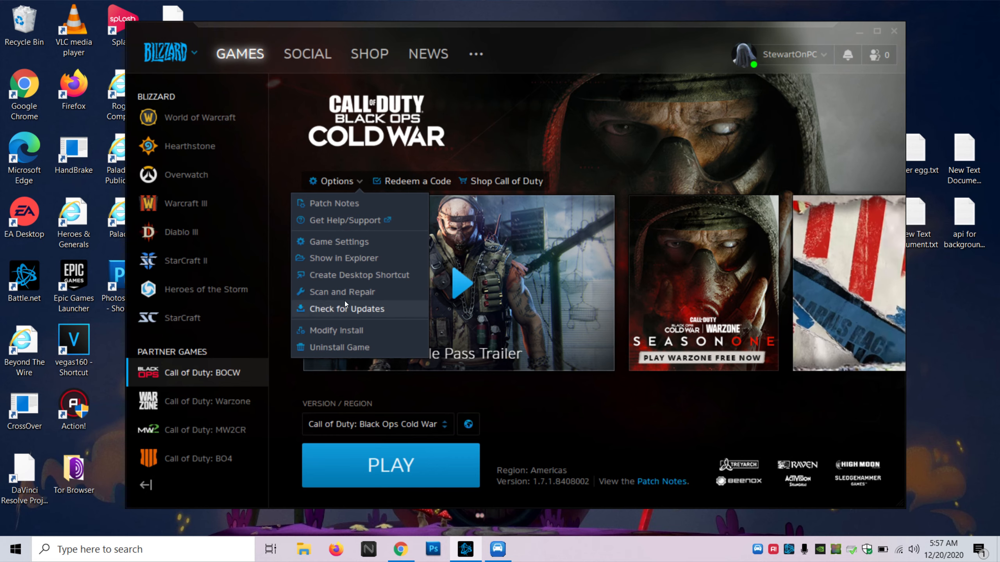
{"action": "left_click", "coordinate": [342, 259]}
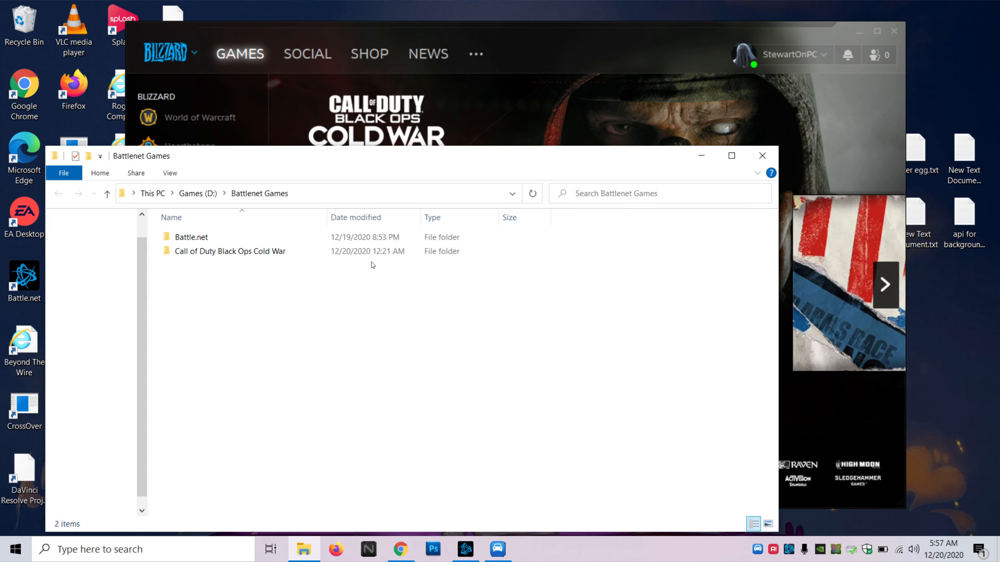
{"action": "double_click", "coordinate": [282, 251]}
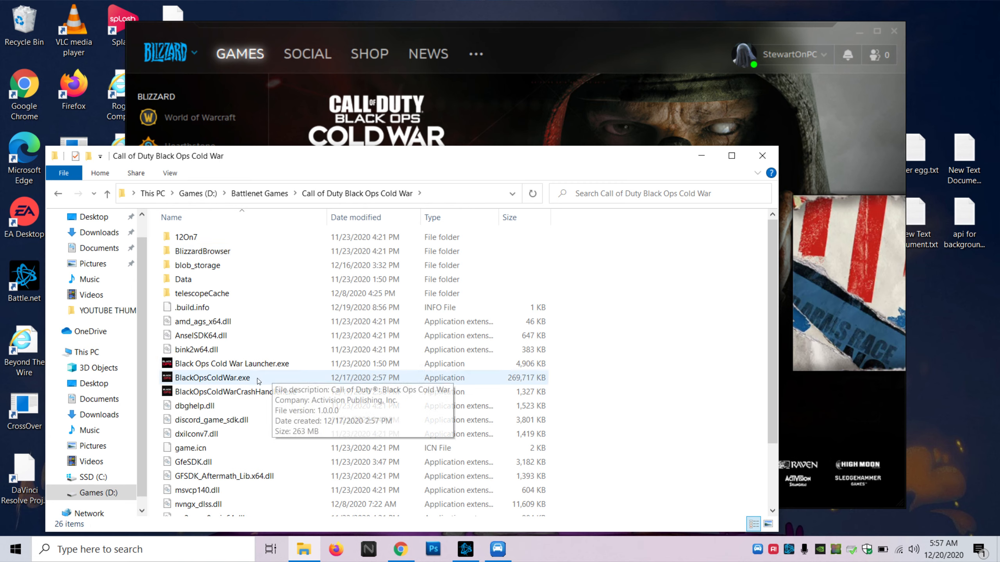
- In the compatibility properties of BlackOpsColdWar.exe, enable Disable fullscreen optimizations and Run this program as an administrator
{"action": "left_click", "coordinate": [229, 377]}
{"action": "right_click", "coordinate": [229, 378]}
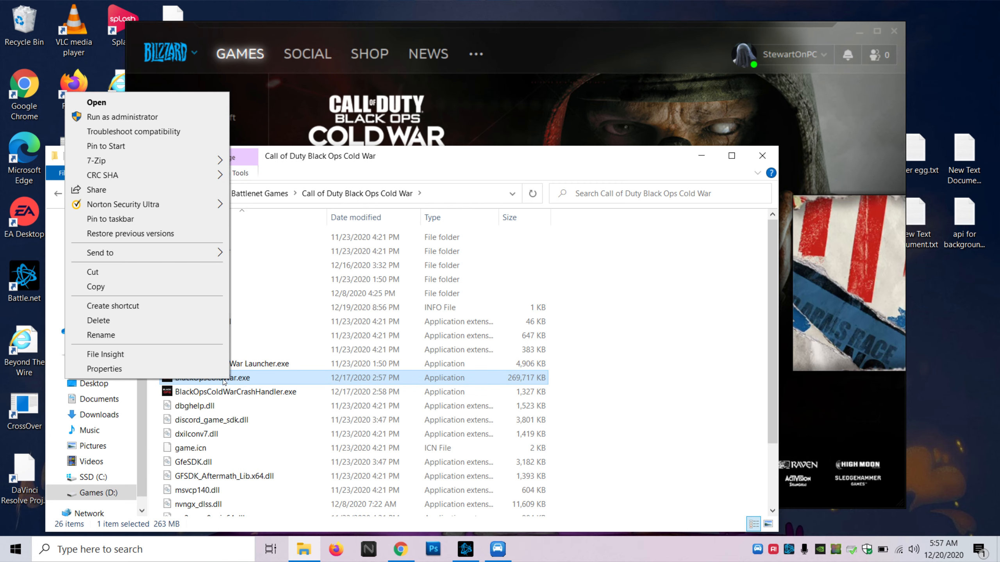
{"action": "left_click", "coordinate": [169, 367]}
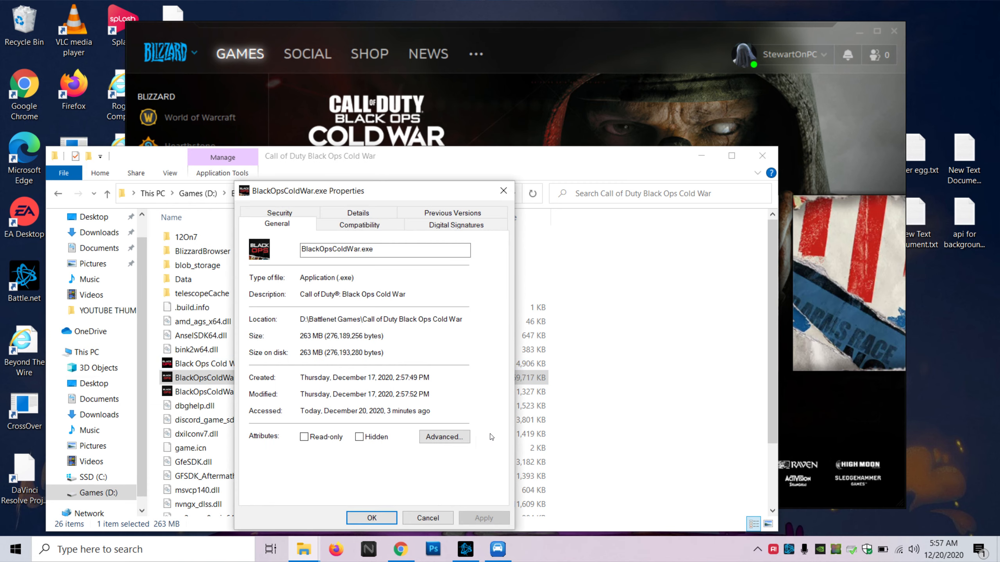
{"action": "left_click", "coordinate": [359, 225]}
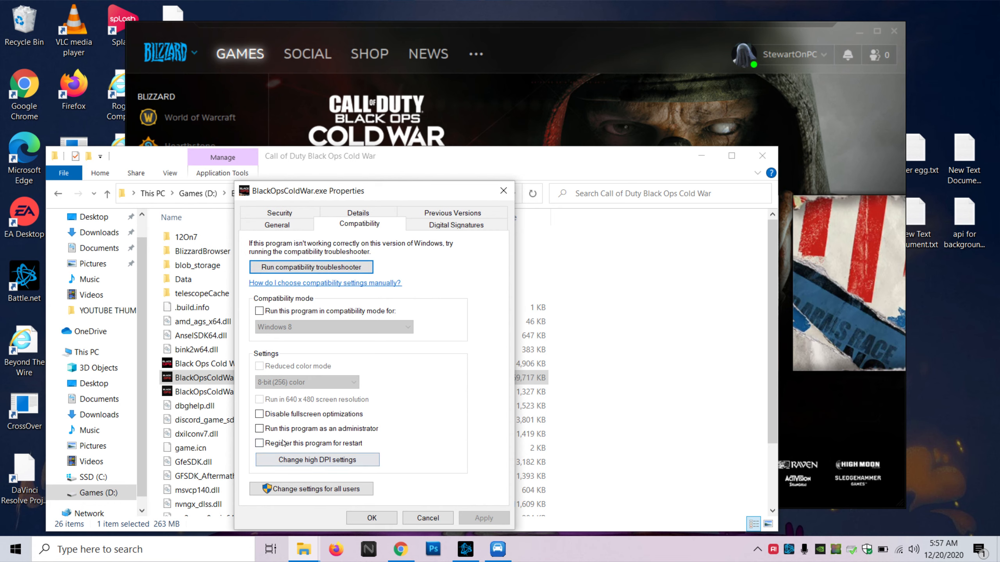
{"action": "left_click", "coordinate": [259, 430]}
- Override the high DPI scaling behavior of BlackOpsColdWar.exe with scaling performed by Application, and apply and close its properties
{"action": "left_click", "coordinate": [374, 465]}
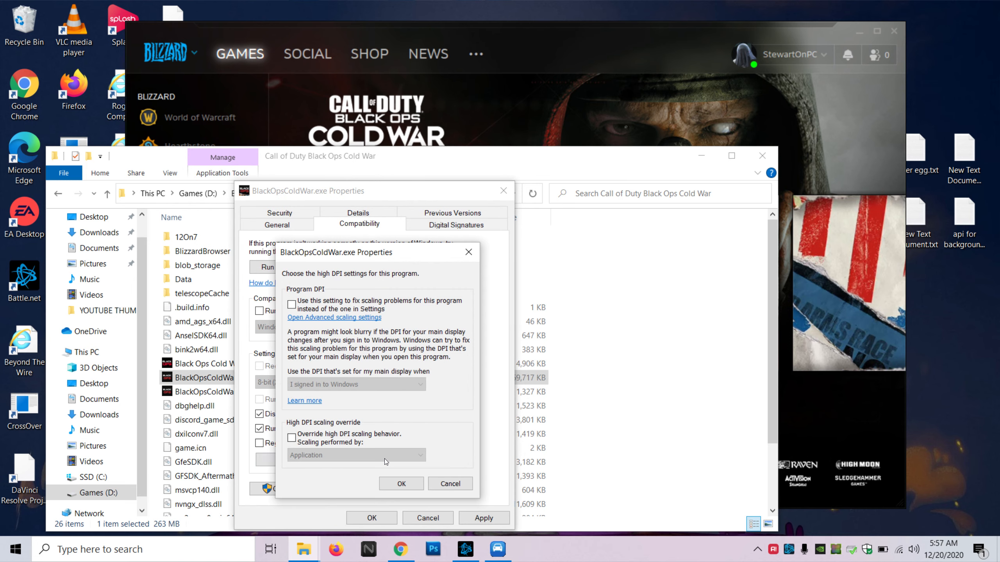
{"action": "left_click", "coordinate": [292, 438]}
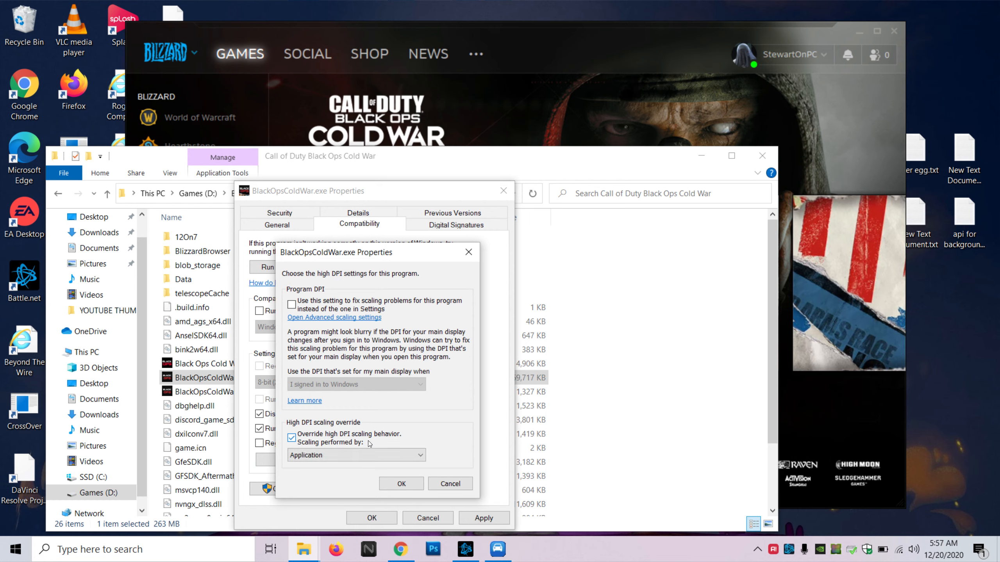
{"action": "left_click", "coordinate": [351, 455]}
{"action": "left_click", "coordinate": [357, 455]}
{"action": "left_click", "coordinate": [401, 485]}
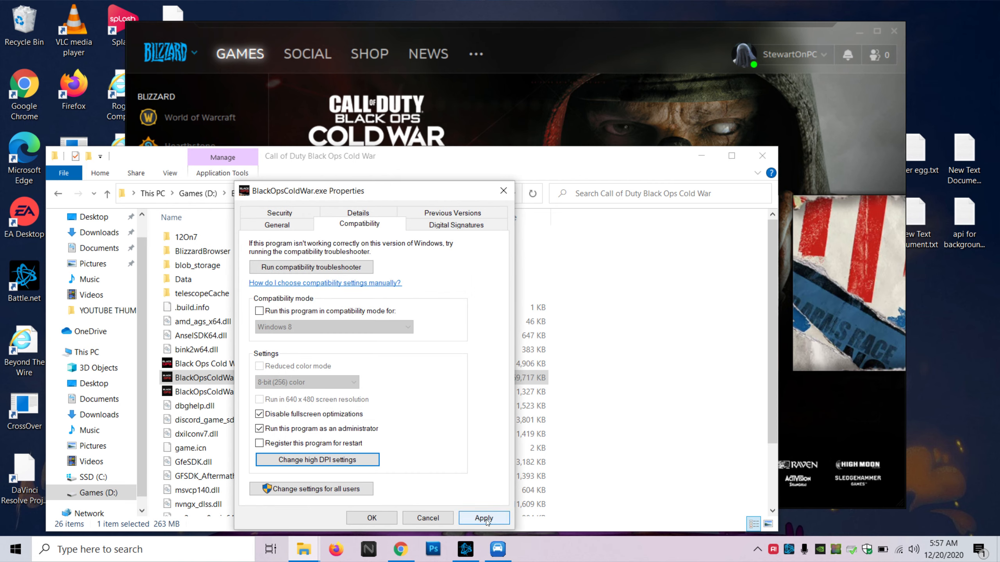
{"action": "left_click", "coordinate": [468, 519]}
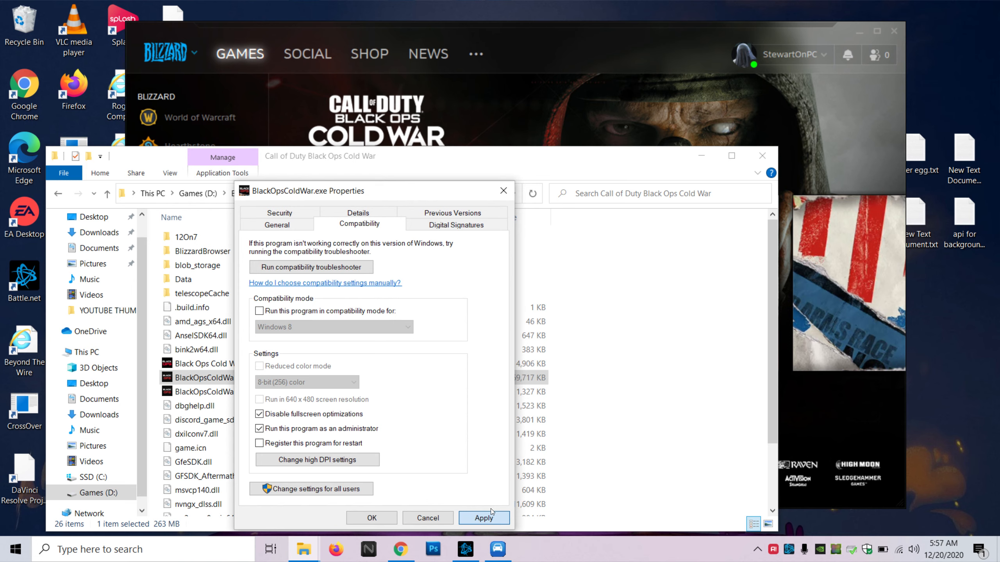
{"action": "left_click", "coordinate": [371, 518]}
- Minimize File Explorer, try deselecting Dead Ops Arcade 3 and Campaign in Battle.net's Black Ops Cold War installation content, and cancel the modification
{"action": "left_click", "coordinate": [237, 364]}
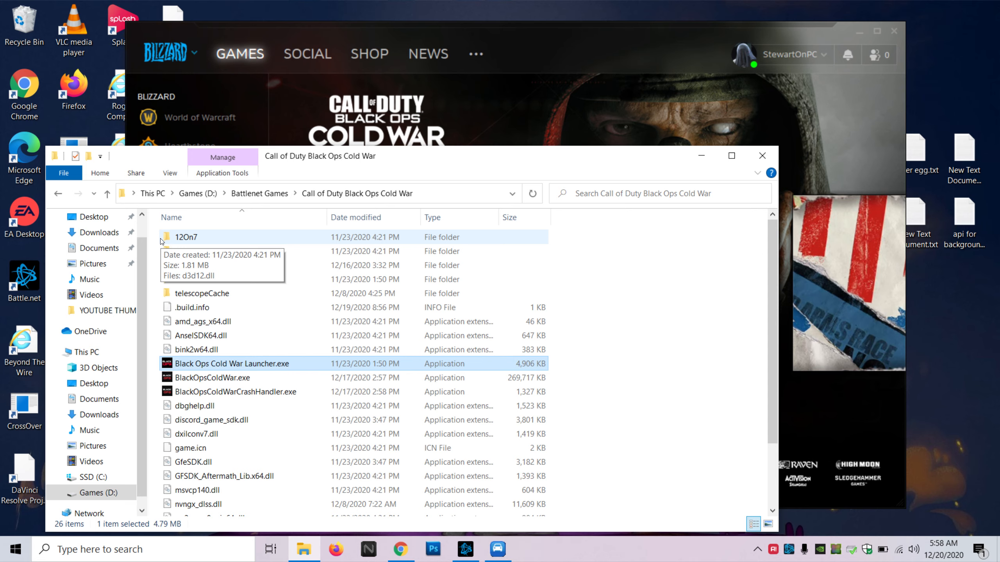
{"action": "left_click", "coordinate": [701, 156]}
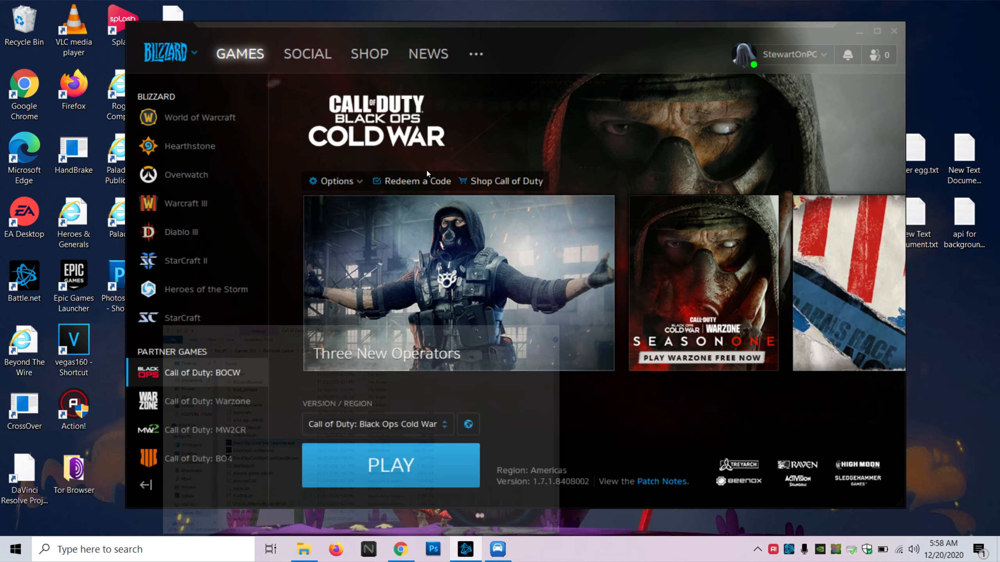
{"action": "left_click", "coordinate": [349, 181]}
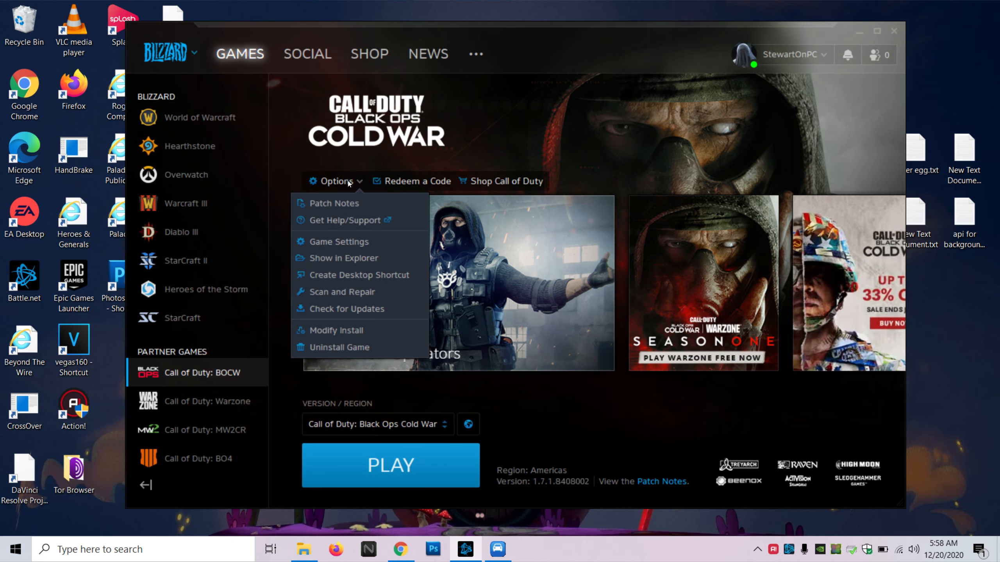
{"action": "left_click", "coordinate": [405, 327]}
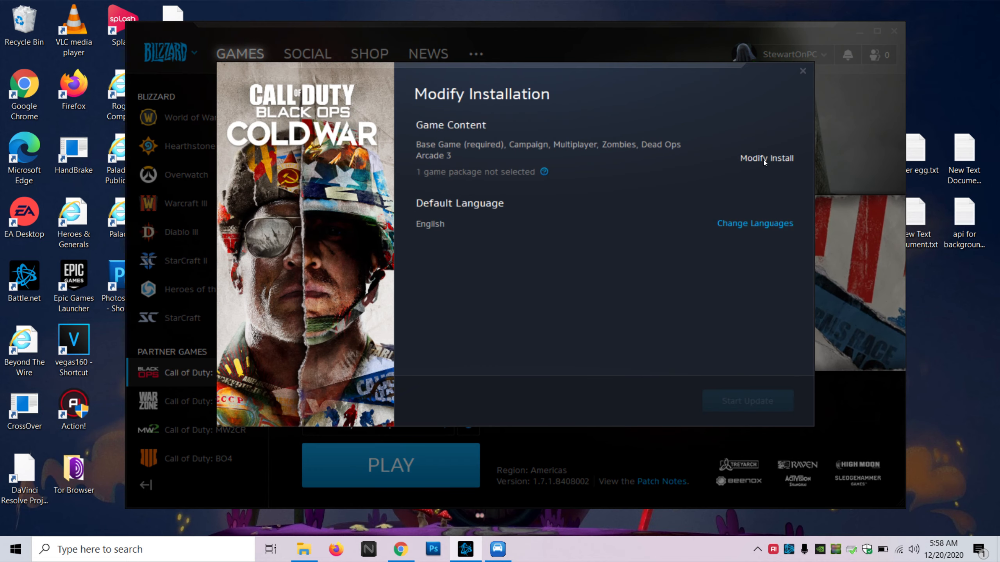
{"action": "left_click", "coordinate": [763, 158]}
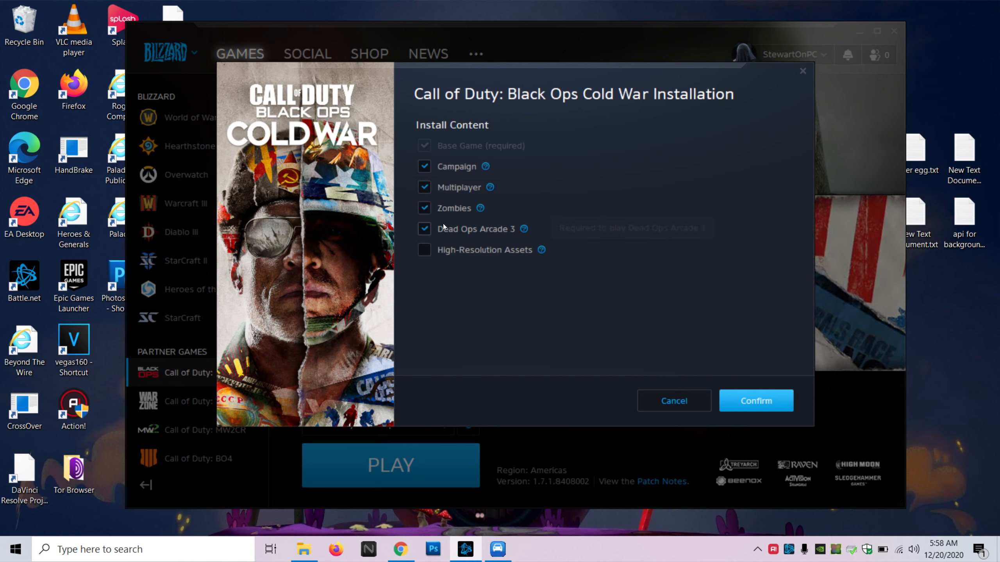
{"action": "left_click", "coordinate": [424, 229]}
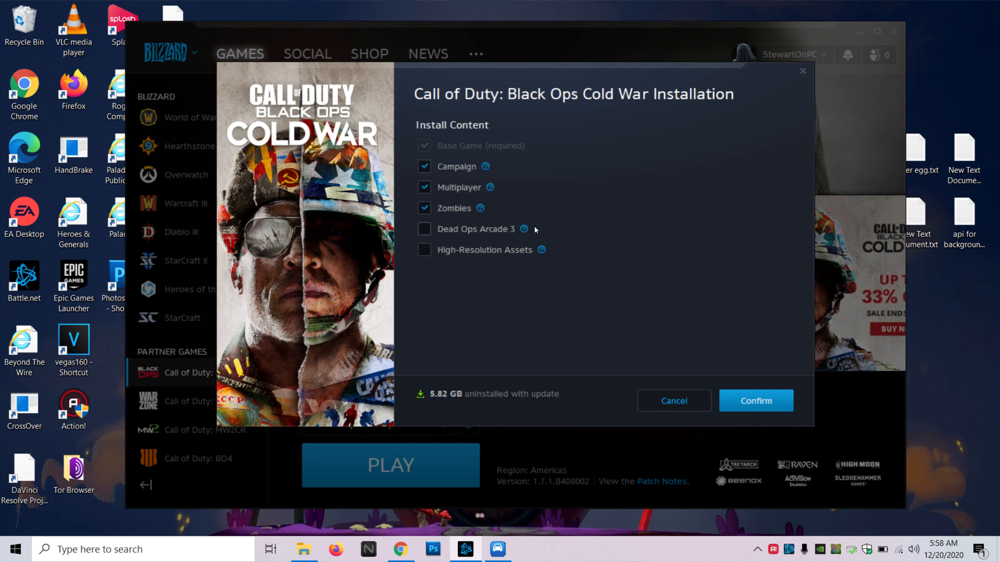
{"action": "left_click", "coordinate": [424, 169]}
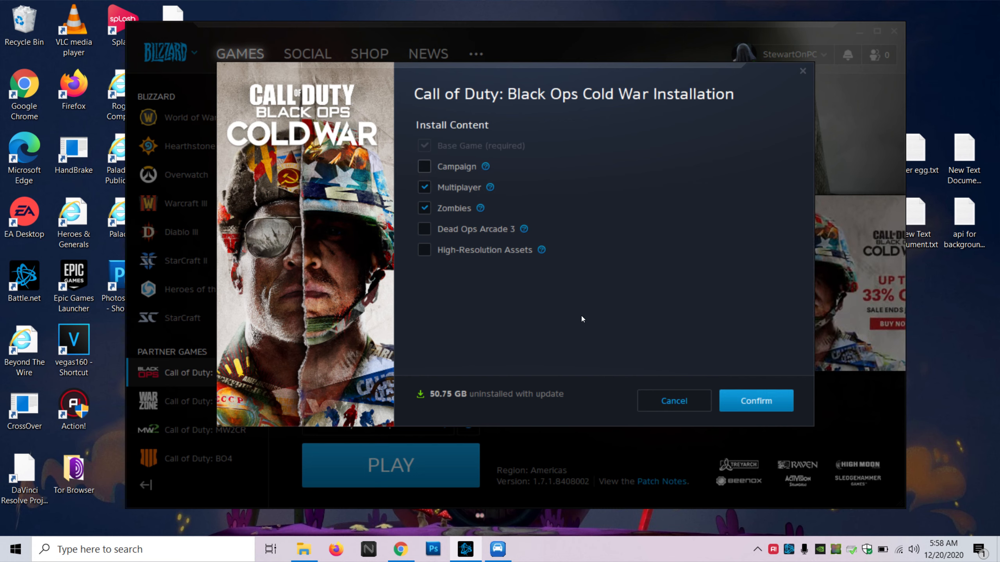
{"action": "left_click", "coordinate": [661, 401]}
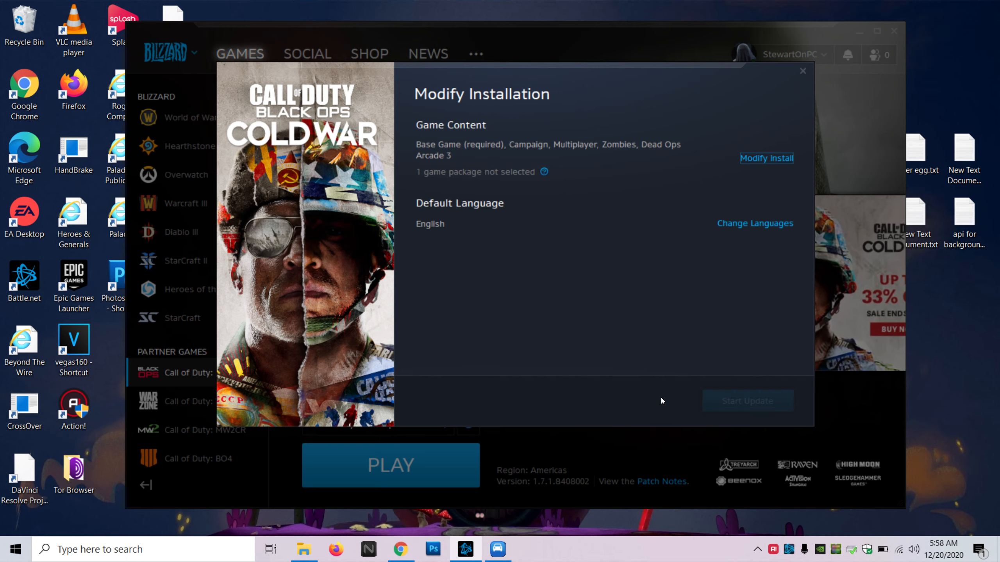
{"action": "left_click", "coordinate": [801, 71]}
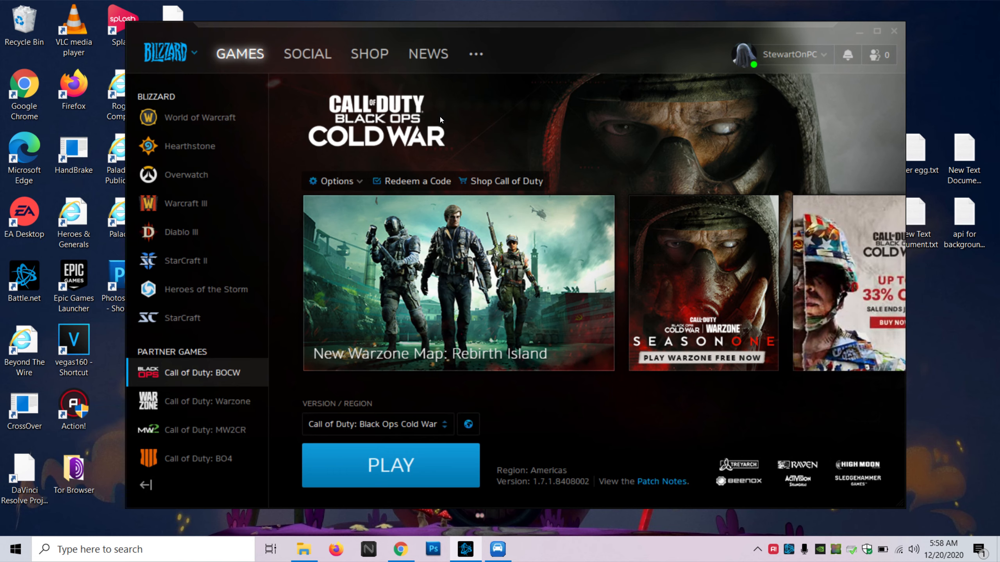
- Show the game's location in File Explorer from Battle.net, and open config.ini from Documents > Call Of Duty Black Ops Cold War > player
{"action": "left_click", "coordinate": [342, 182]}
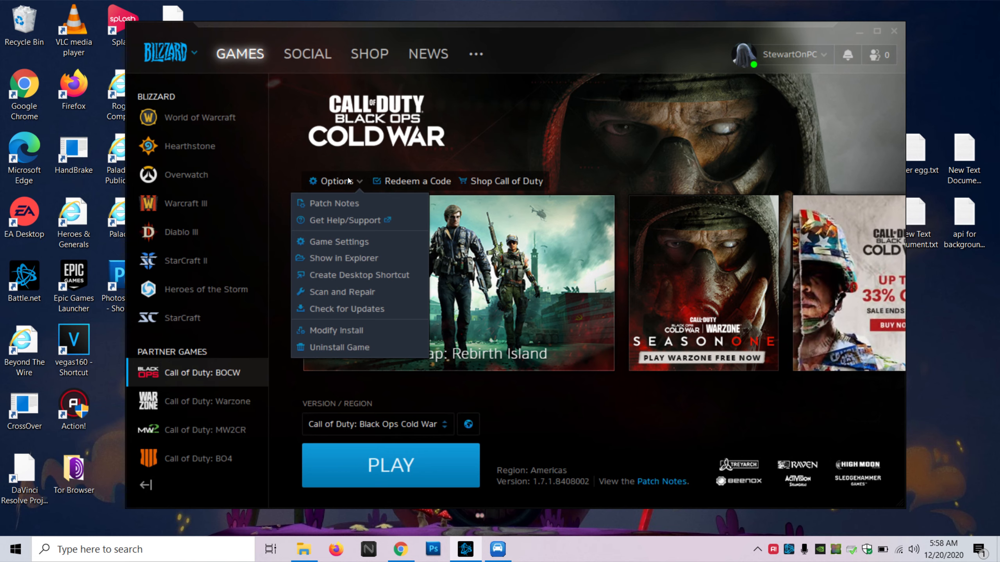
{"action": "left_click", "coordinate": [350, 256]}
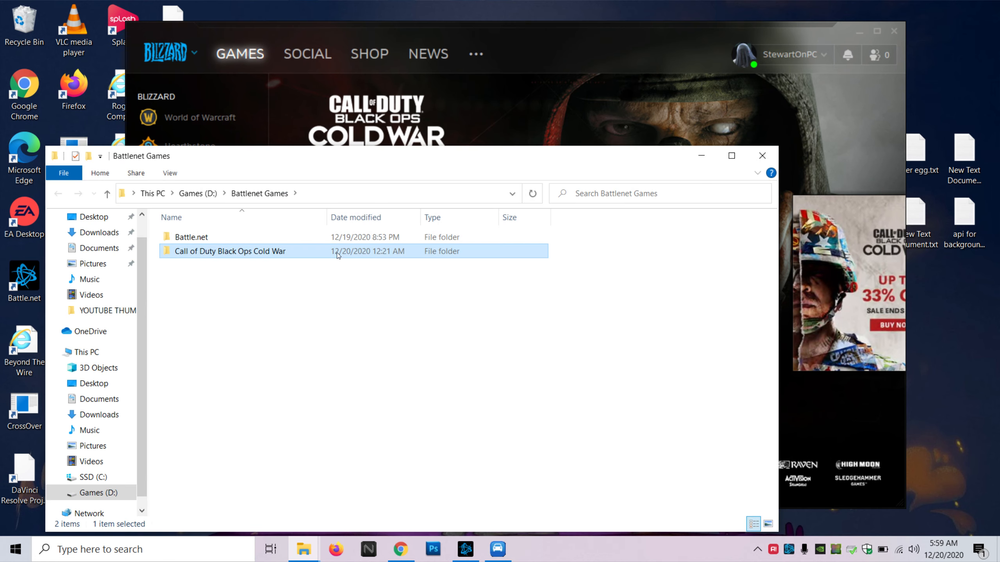
{"action": "double_click", "coordinate": [282, 251]}
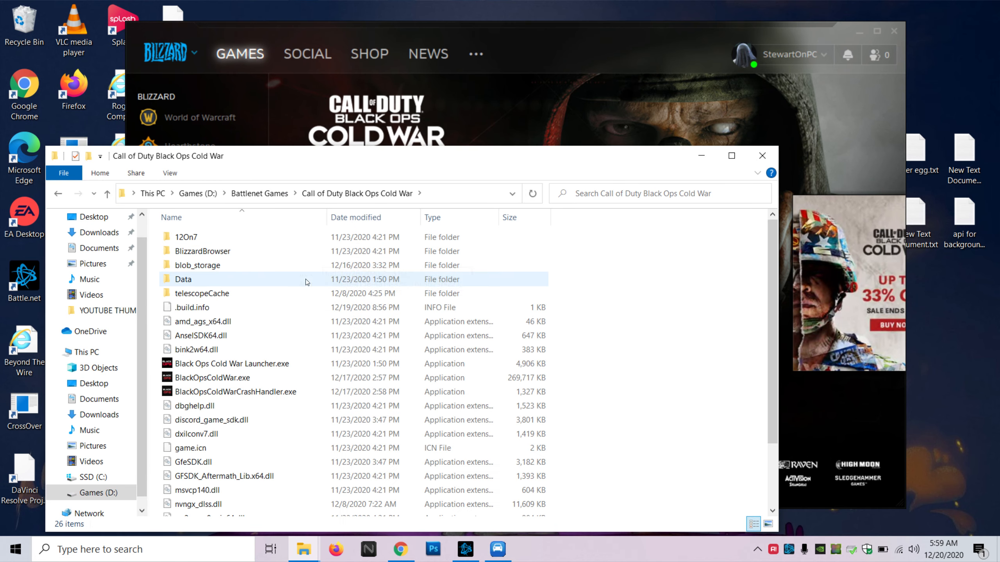
{"action": "scroll", "coordinate": [299, 276], "scroll_direction": "down", "scroll_amount": 2}
{"action": "left_click", "coordinate": [102, 254]}
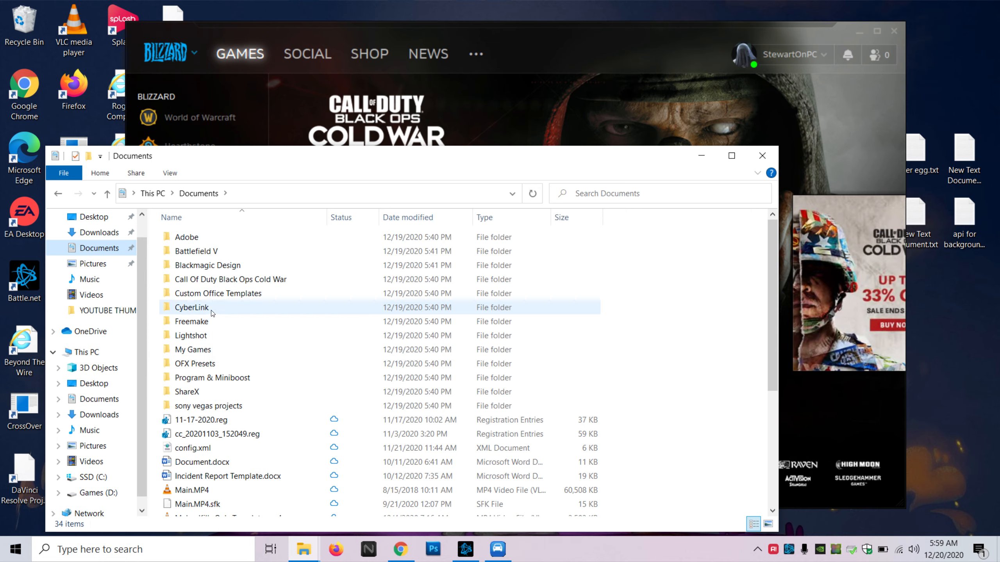
{"action": "double_click", "coordinate": [228, 280]}
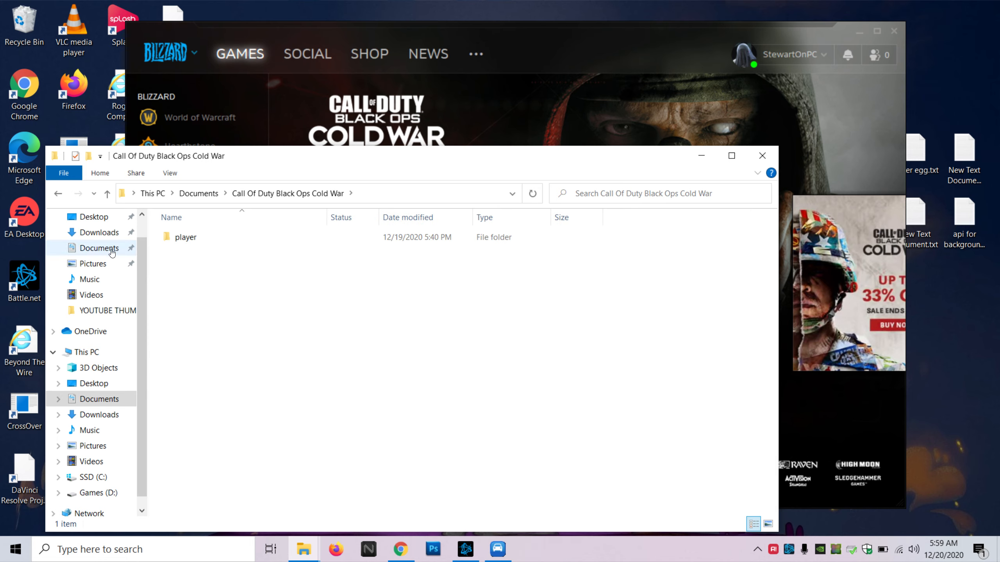
{"action": "left_click", "coordinate": [210, 238]}
{"action": "double_click", "coordinate": [210, 237]}
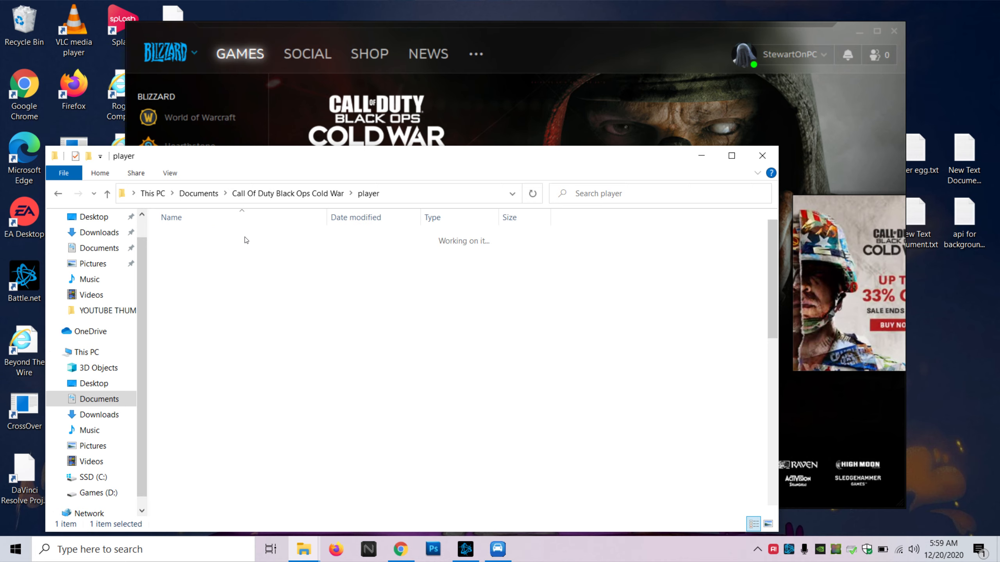
{"action": "double_click", "coordinate": [201, 264]}
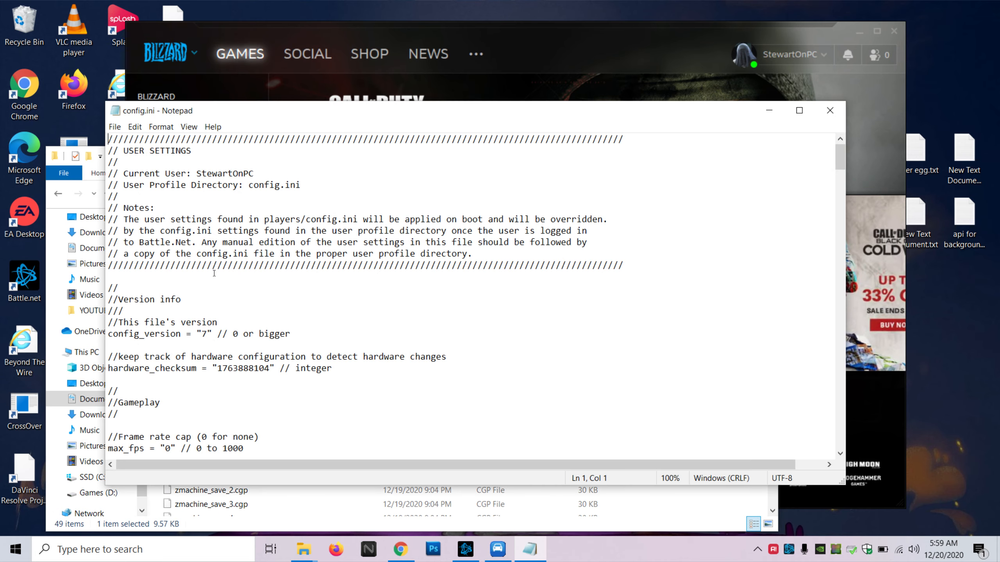
- Change the video_memory value near the end of config.ini to 0.65
{"action": "left_click_drag", "start_coordinate": [838, 167], "coordinate": [827, 457]}
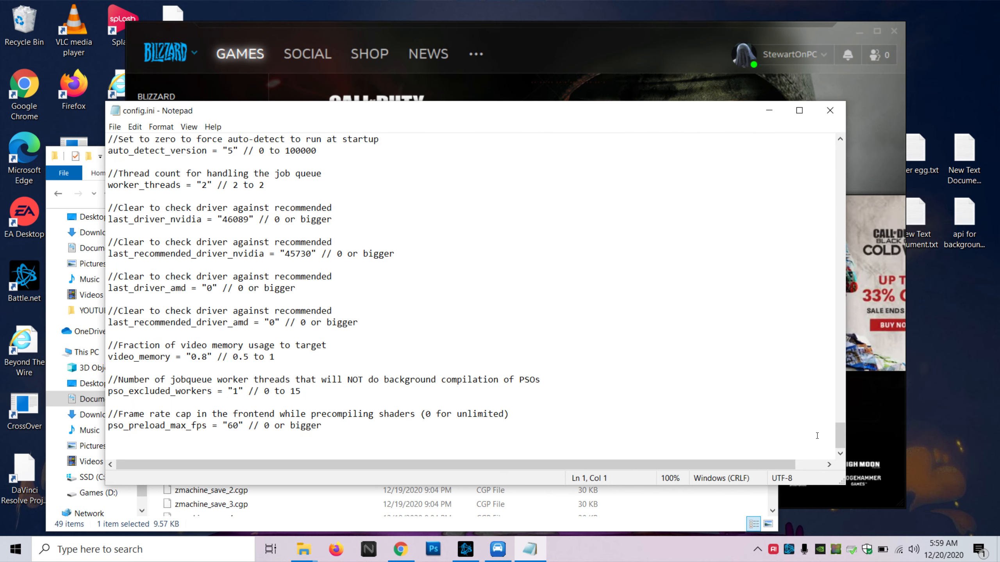
{"action": "left_click_drag", "start_coordinate": [110, 345], "coordinate": [305, 353]}
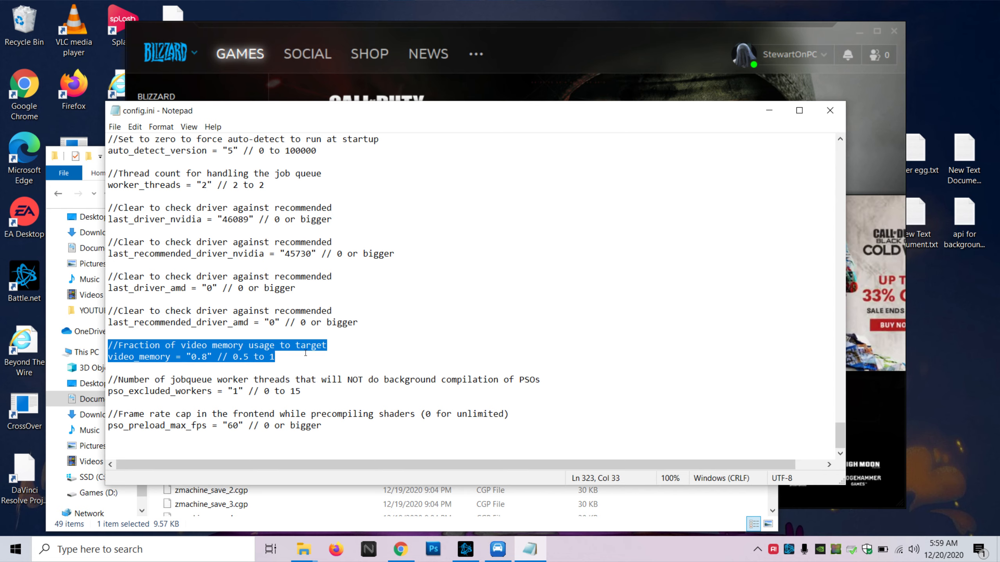
{"action": "left_click", "coordinate": [206, 353]}
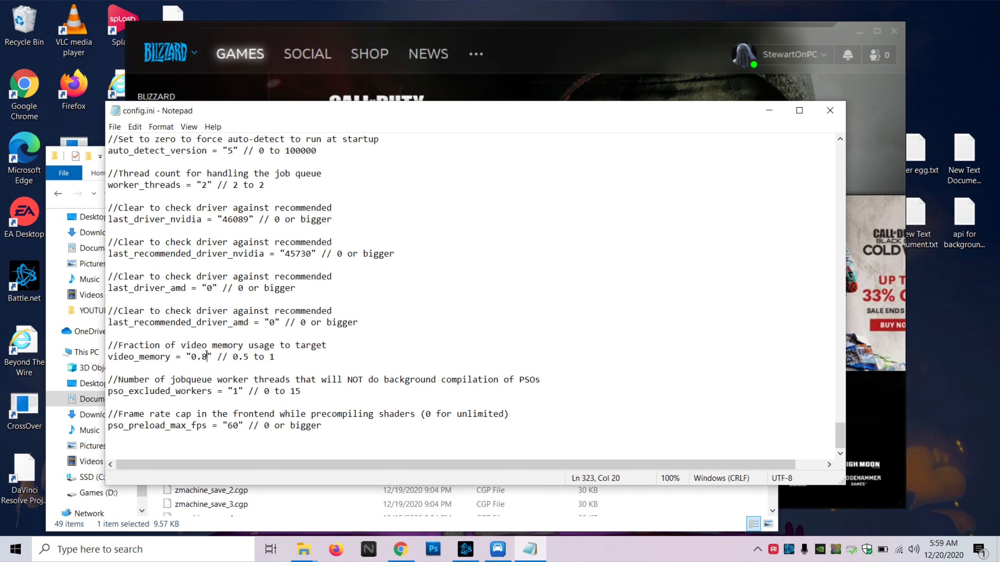
{"action": "key", "text": "BackSpace"}
{"action": "type", "text": "65"}
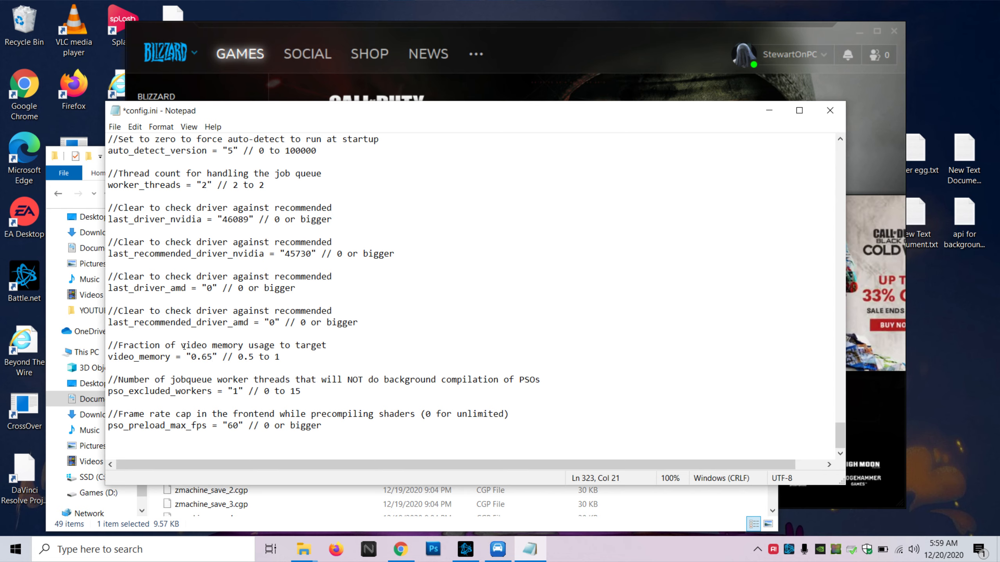
{"action": "left_click_drag", "start_coordinate": [183, 346], "coordinate": [300, 345]}
{"action": "left_click", "coordinate": [358, 342]}
- Search config.ini for the word "memory" and close the search
{"action": "key", "text": "ctrl+f"}
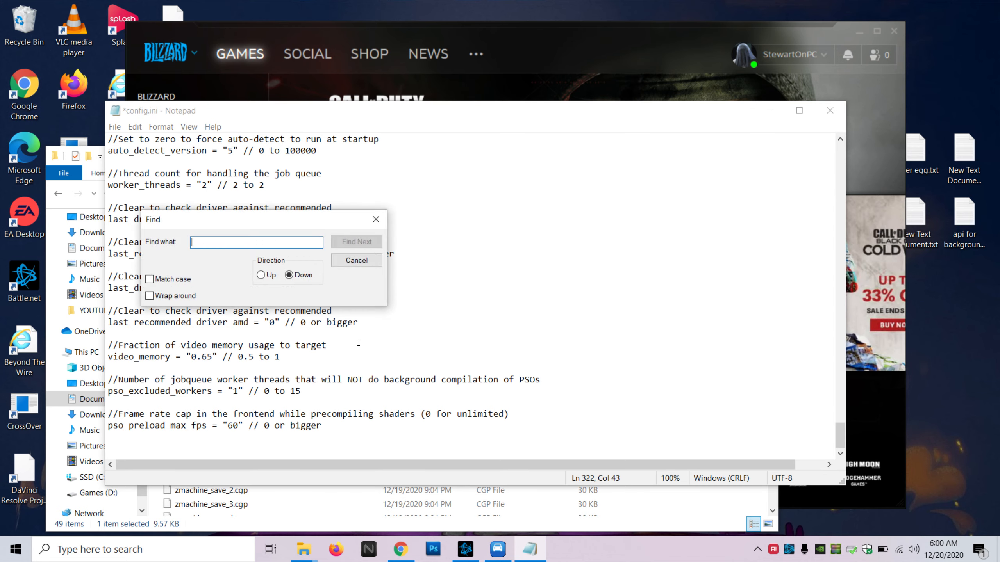
{"action": "type", "text": "m"}
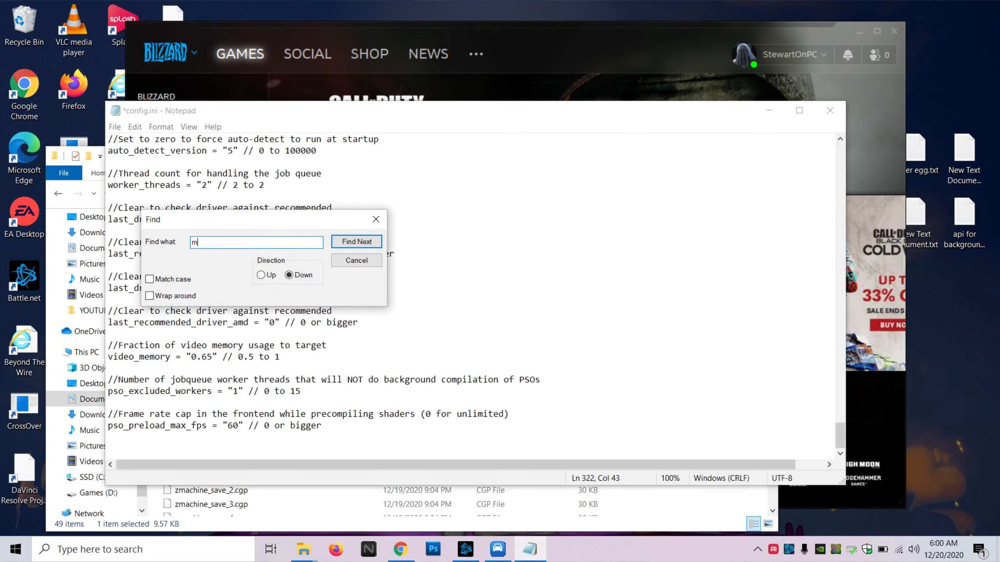
{"action": "type", "text": "emory"}
{"action": "left_click", "coordinate": [356, 241]}
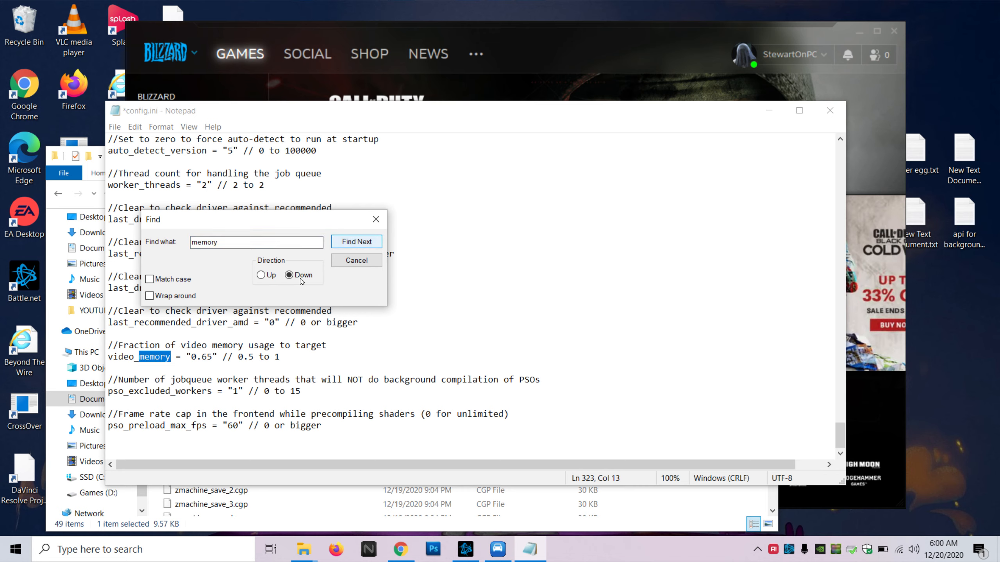
{"action": "left_click", "coordinate": [346, 260]}
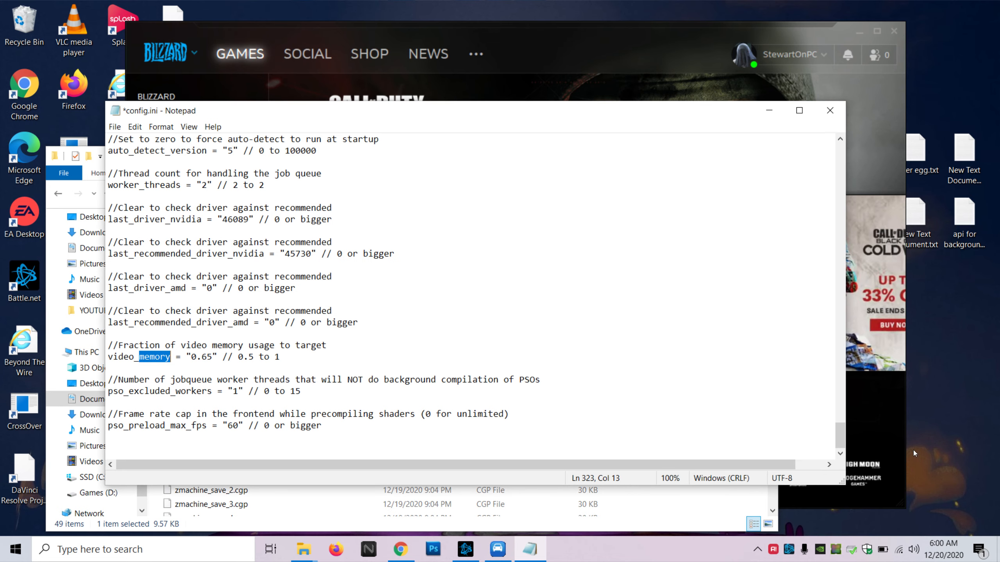
- Repeat the "memory" search from the file's beginning, switch its direction to Up, and select the video_memory value
{"action": "left_click_drag", "start_coordinate": [838, 435], "coordinate": [838, 146]}
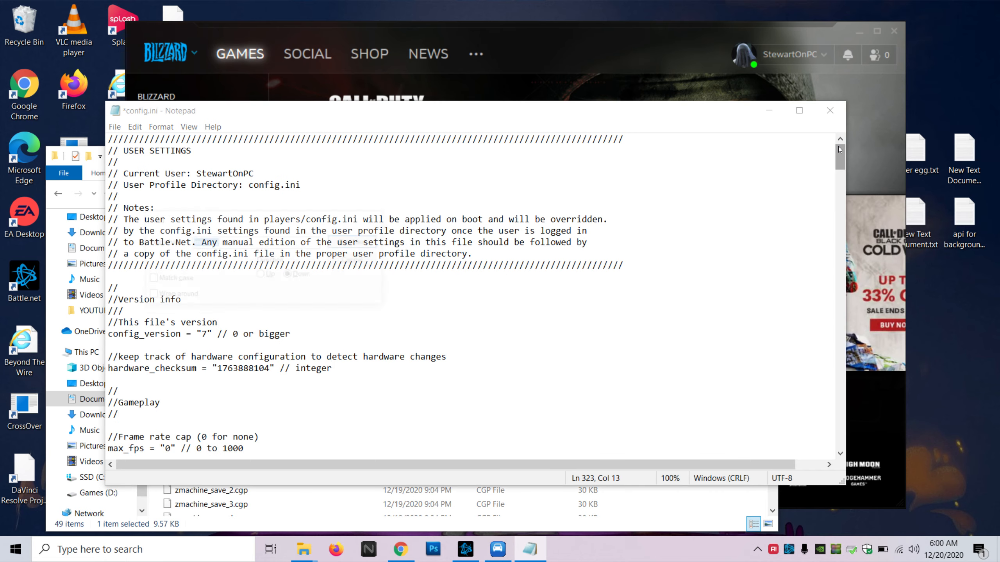
{"action": "key", "text": "ctrl+f"}
{"action": "left_click", "coordinate": [342, 242]}
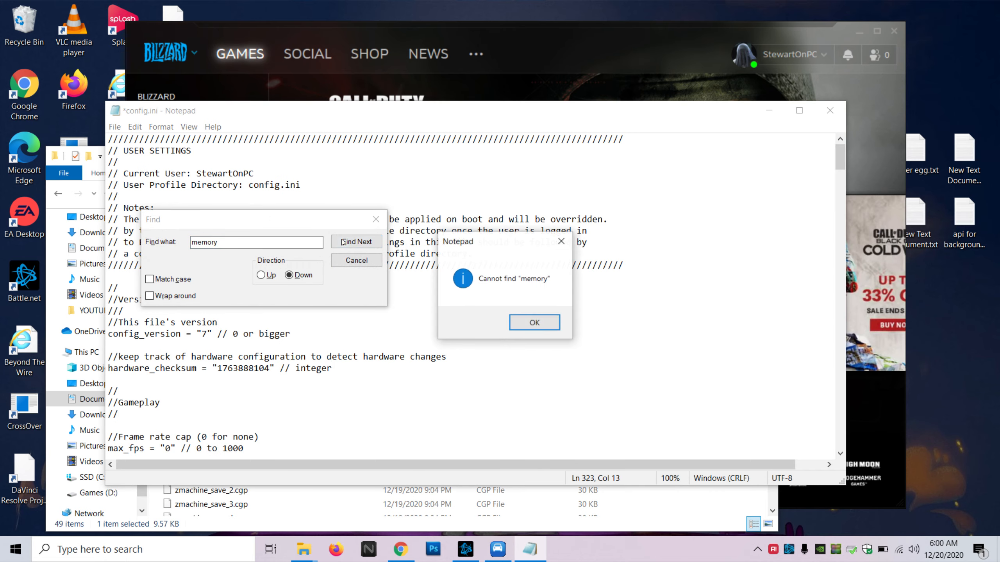
{"action": "left_click", "coordinate": [534, 321]}
{"action": "left_click", "coordinate": [260, 275]}
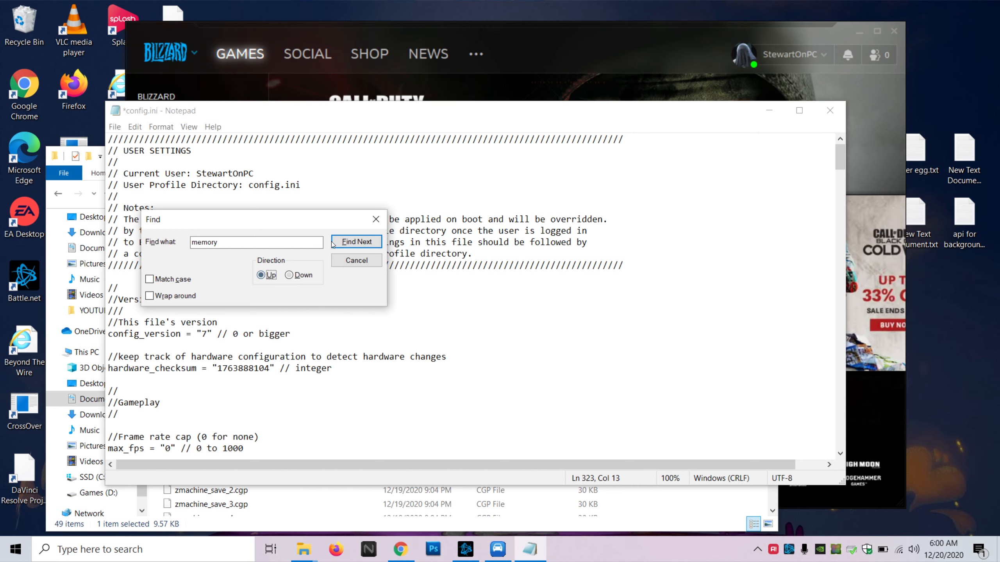
{"action": "key", "text": "Return"}
{"action": "scroll", "coordinate": [193, 390], "scroll_direction": "down", "scroll_amount": 2}
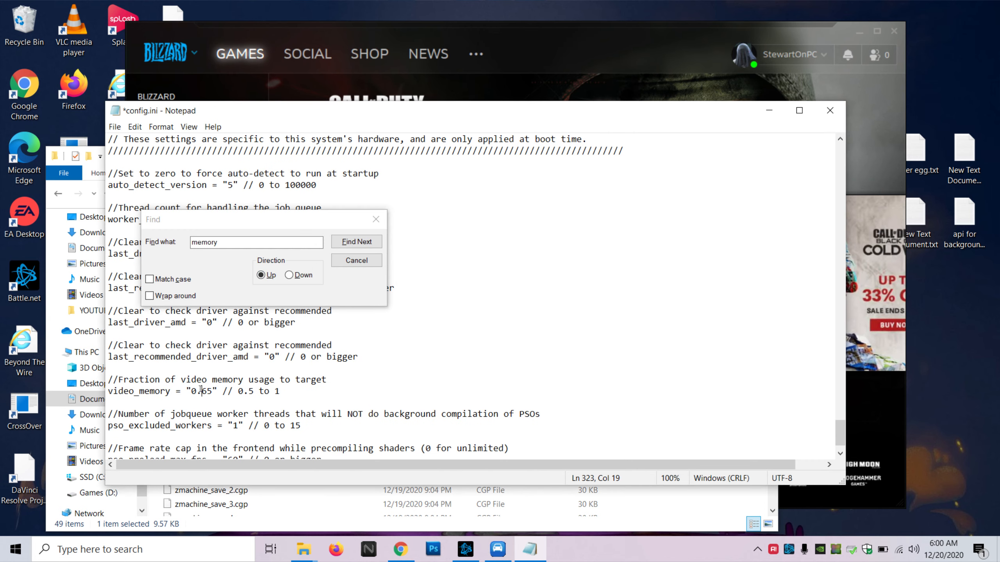
{"action": "double_click", "coordinate": [202, 391]}
{"action": "left_click", "coordinate": [357, 260]}
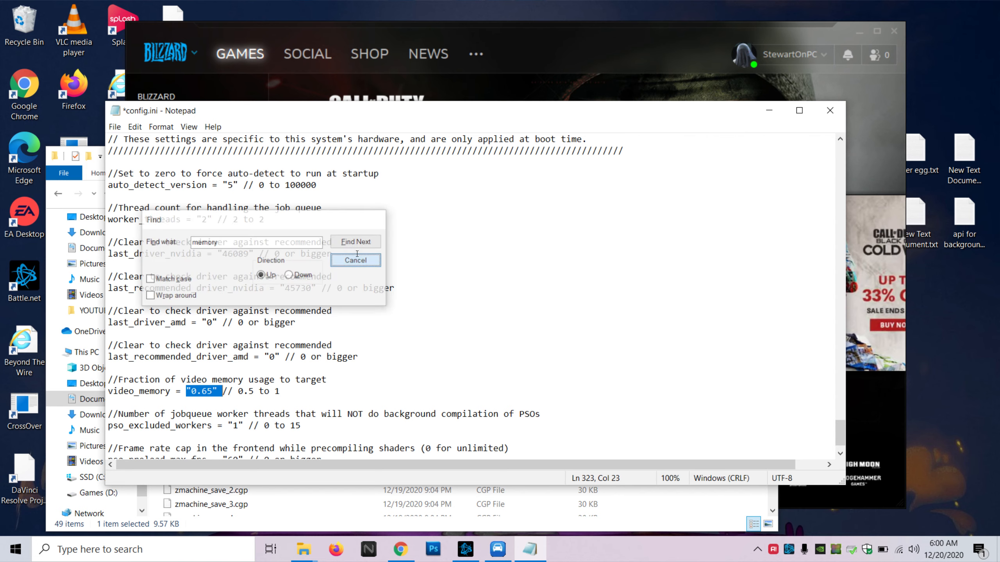
- Close config.ini without saving its changes, and close the player folder window
{"action": "left_click", "coordinate": [826, 111]}
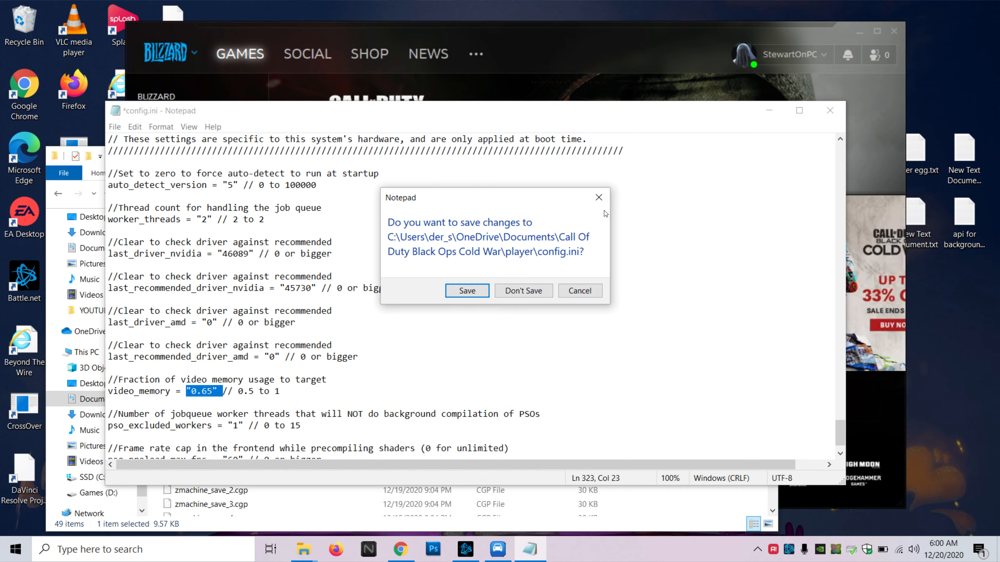
{"action": "left_click", "coordinate": [546, 295]}
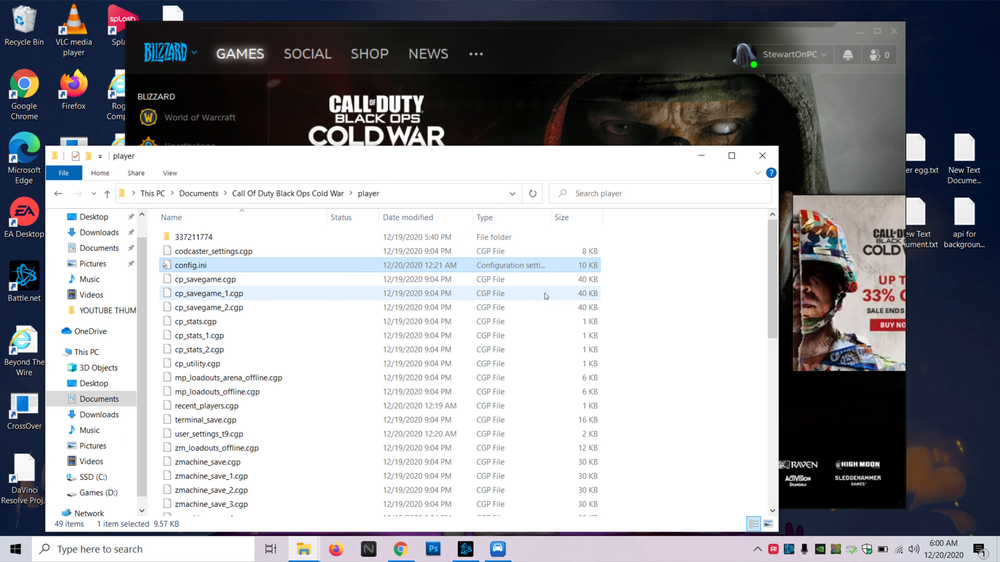
{"action": "left_click", "coordinate": [763, 154]}
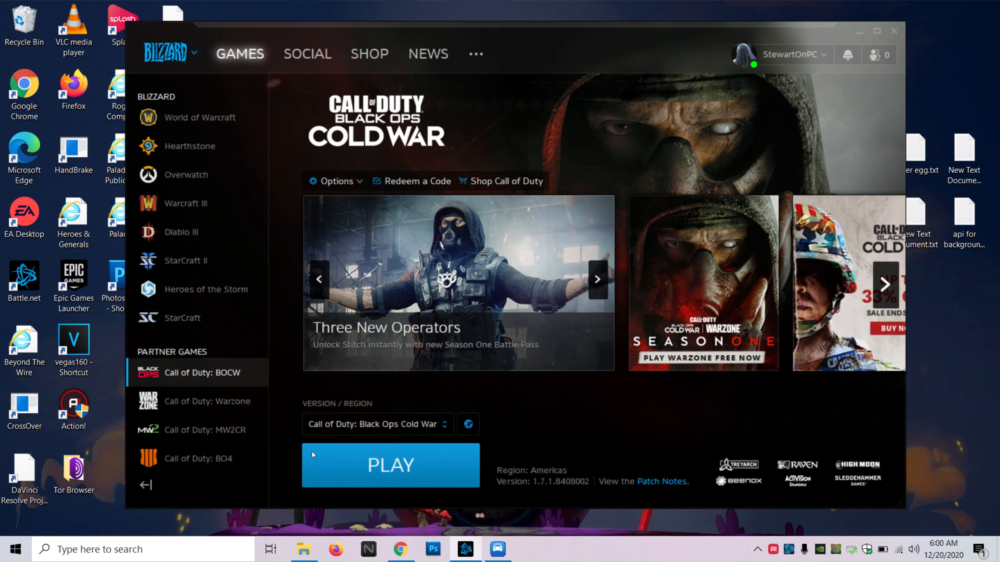
- Launch System Configuration with the msconfig command and open the advanced boot options for Windows 10
{"action": "left_click", "coordinate": [195, 551]}
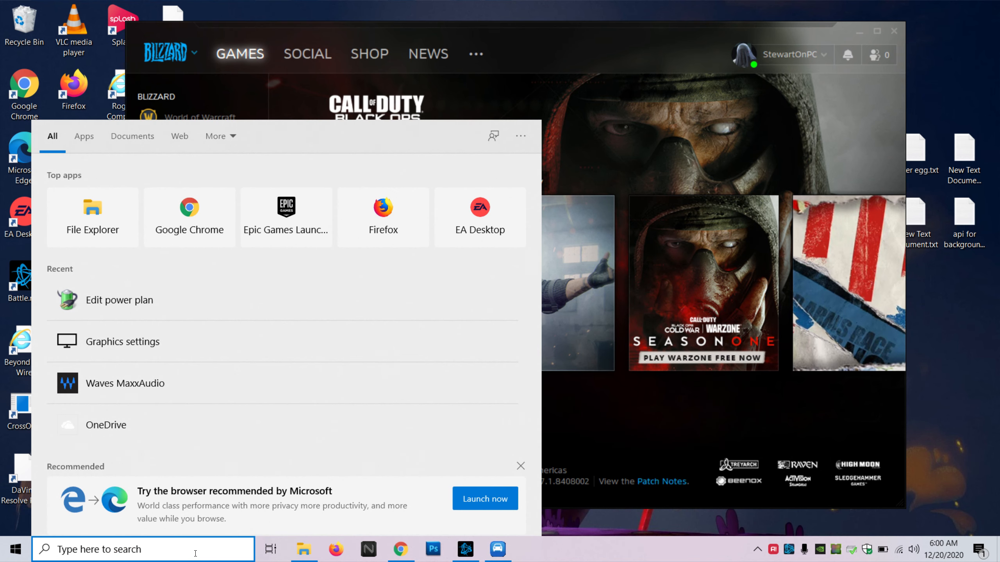
{"action": "type", "text": "run"}
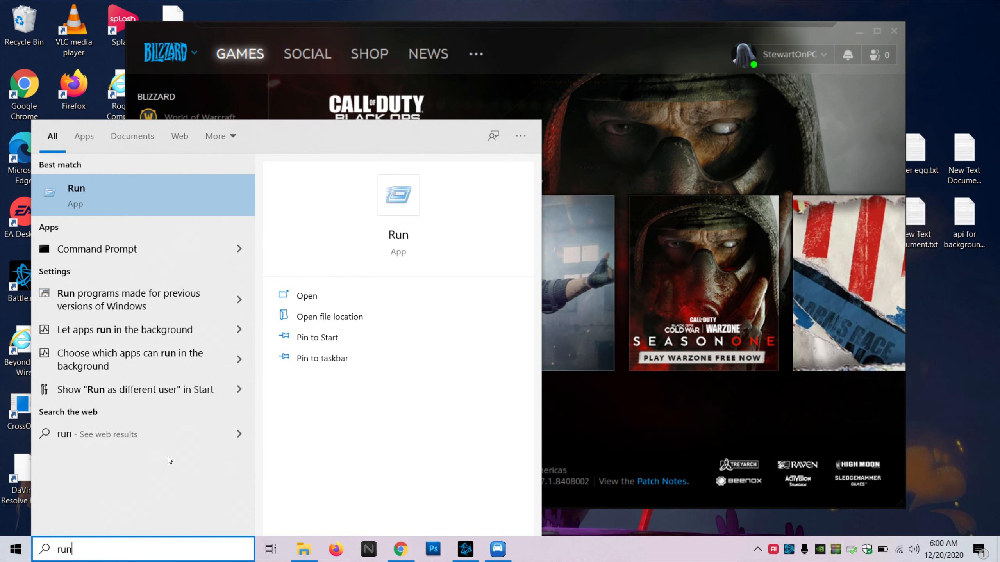
{"action": "left_click", "coordinate": [99, 193]}
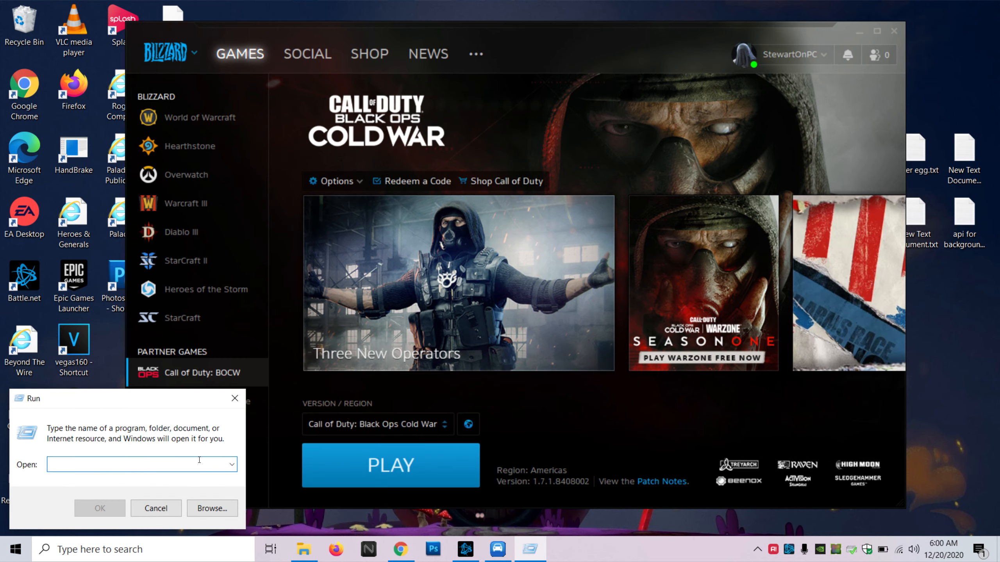
{"action": "type", "text": "msconfig"}
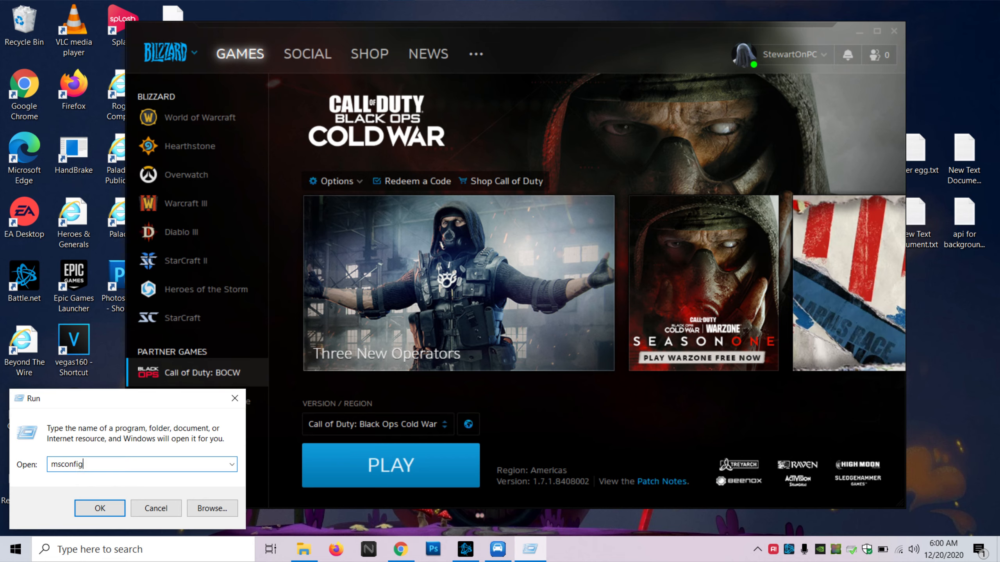
{"action": "left_click", "coordinate": [85, 504]}
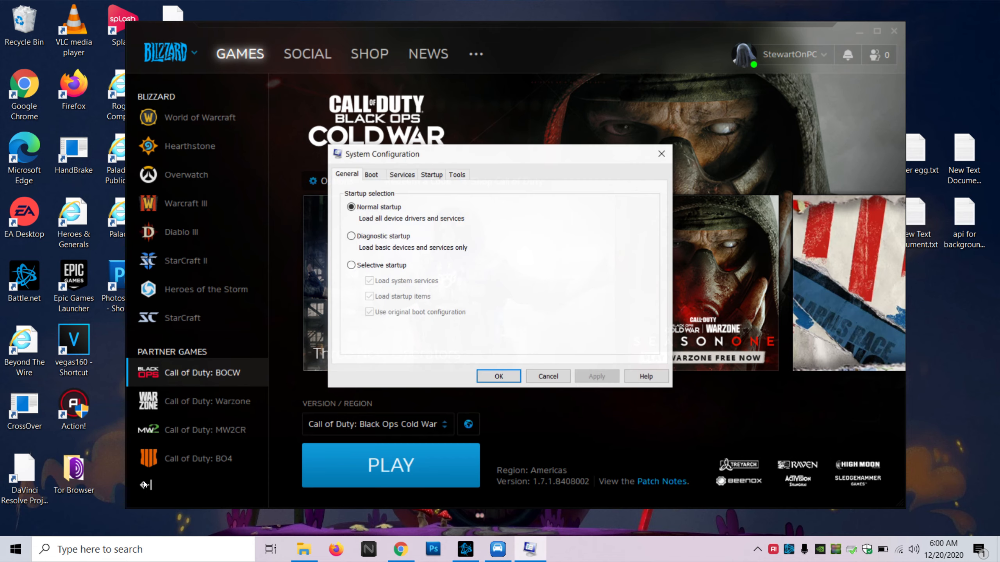
{"action": "left_click", "coordinate": [376, 175]}
{"action": "left_click", "coordinate": [388, 267]}
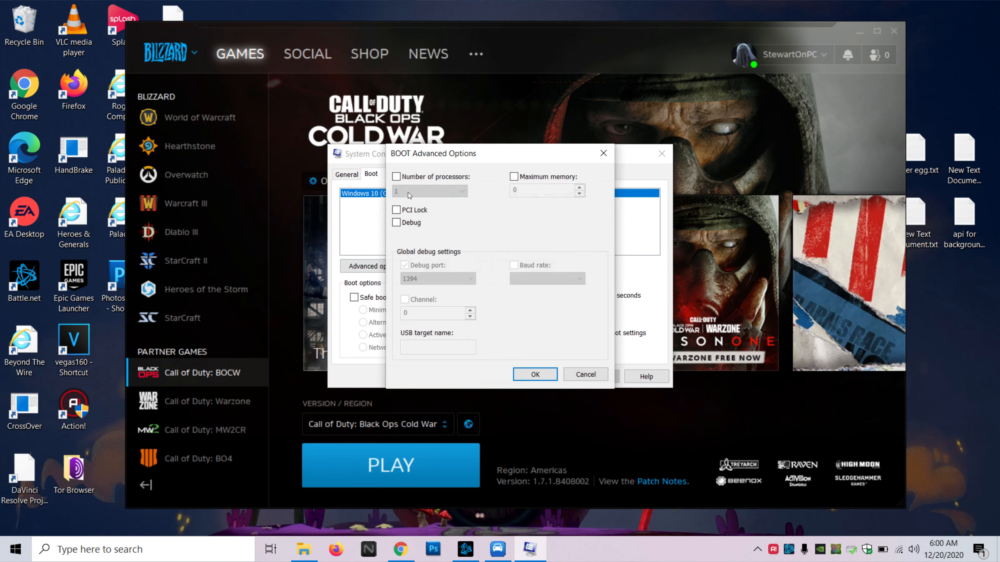
- Set the number of boot processors to 8 with no maximum memory limit, and close System Configuration without applying
{"action": "left_click", "coordinate": [396, 176]}
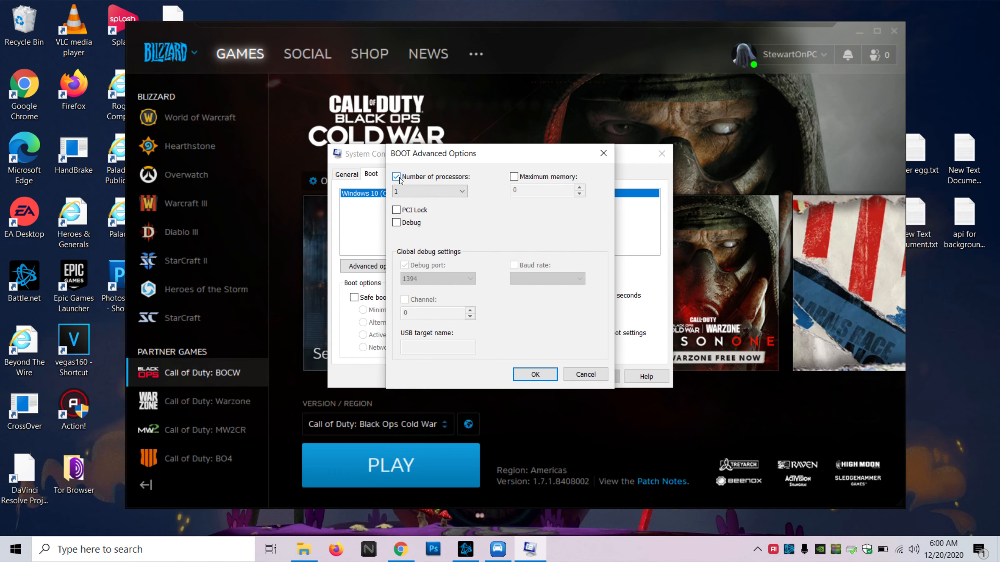
{"action": "left_click", "coordinate": [448, 187]}
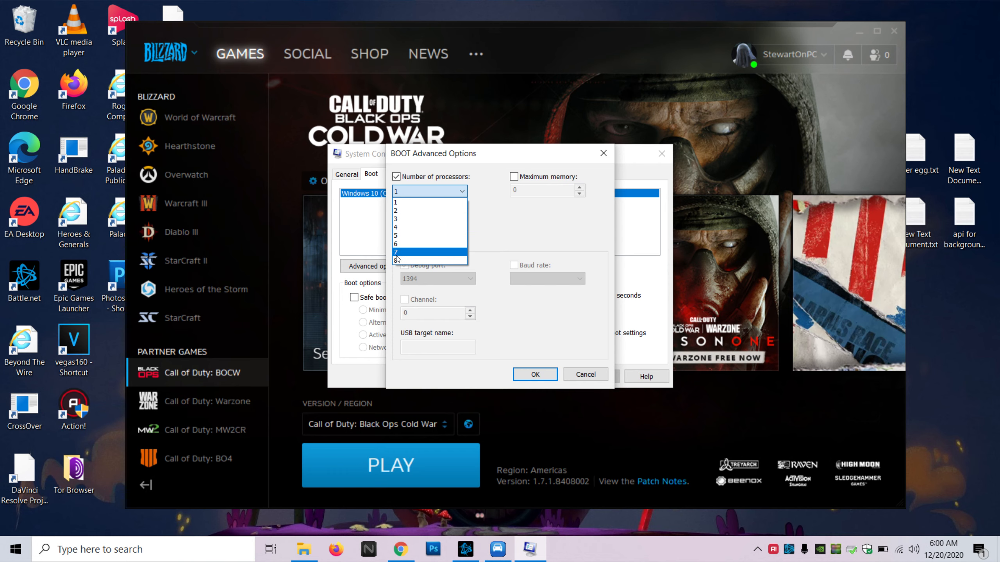
{"action": "left_click", "coordinate": [414, 261]}
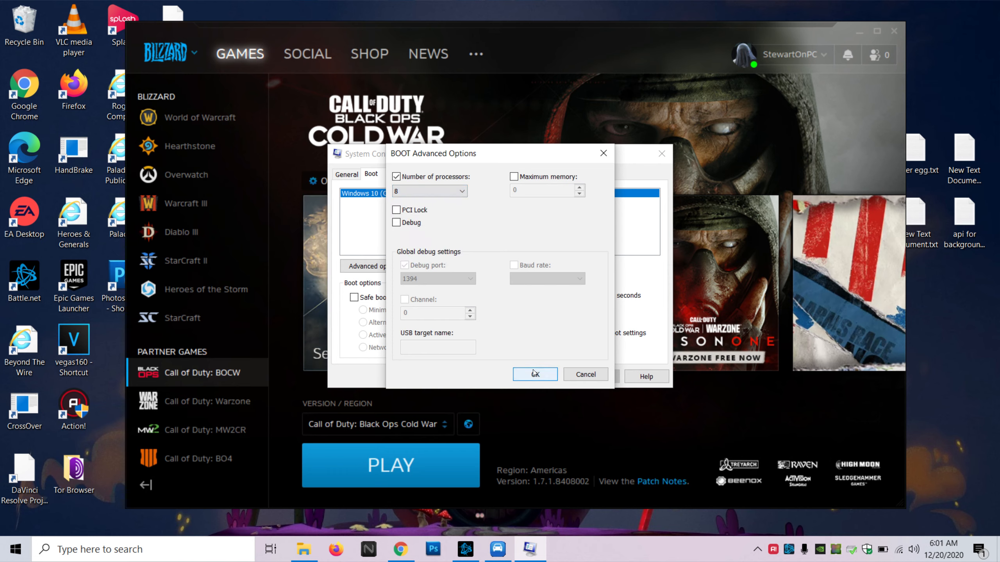
{"action": "left_click", "coordinate": [514, 177]}
{"action": "left_click", "coordinate": [514, 177]}
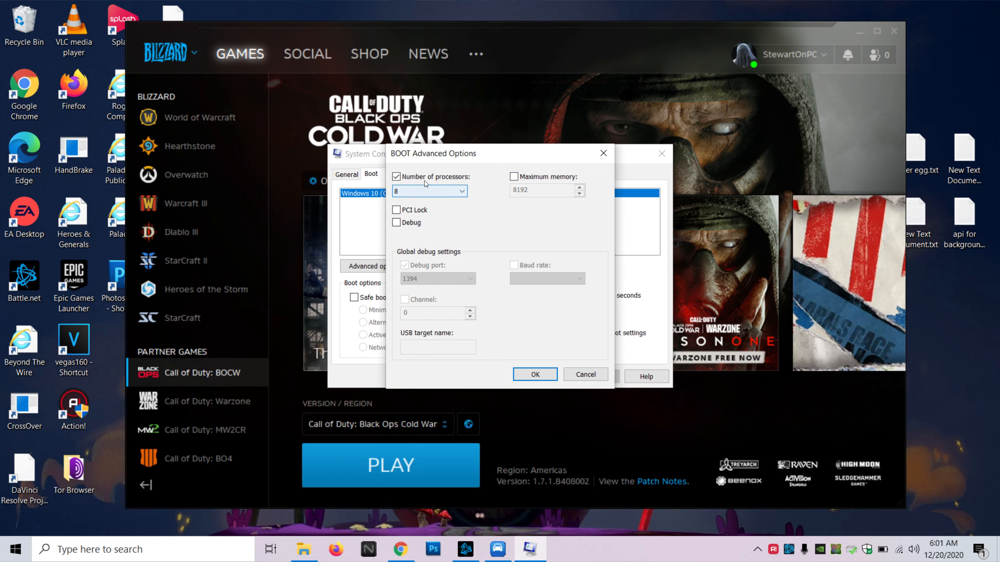
{"action": "left_click", "coordinate": [543, 375]}
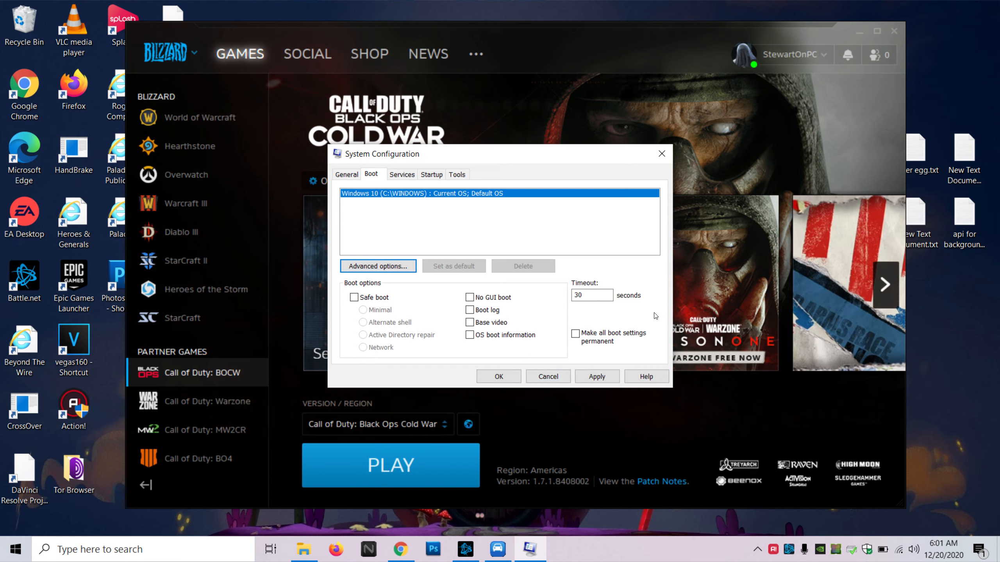
{"action": "left_click", "coordinate": [662, 153]}
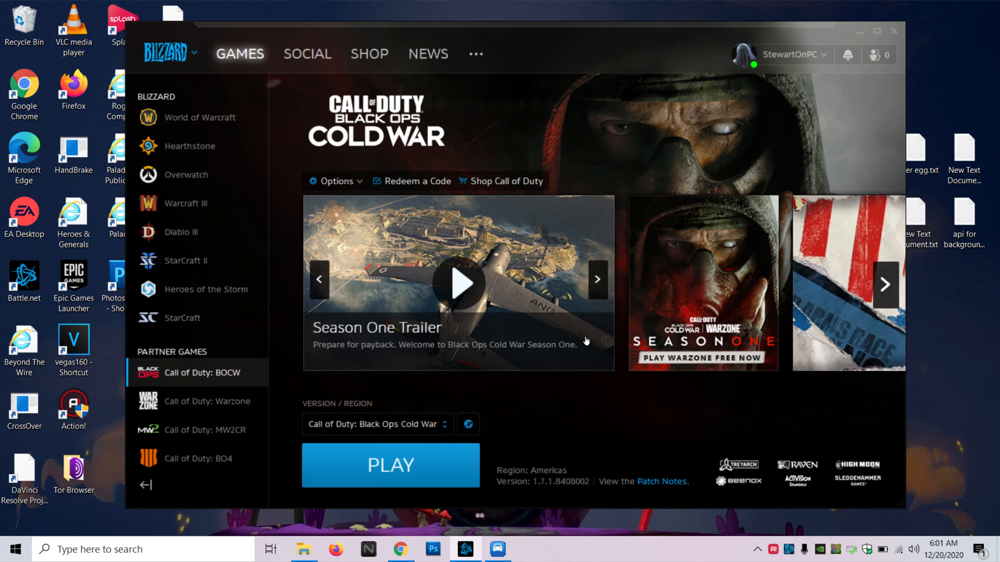
- Switch to Chrome, search for "intelligent standby list cleaner", and open the Wagnardsoft release page
{"action": "left_click", "coordinate": [400, 549]}
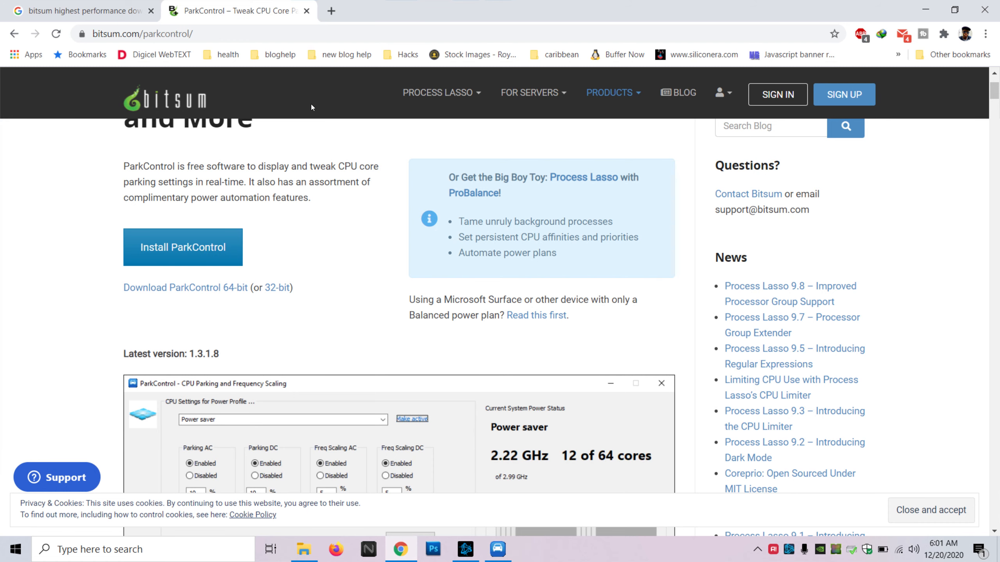
{"action": "left_click", "coordinate": [250, 30]}
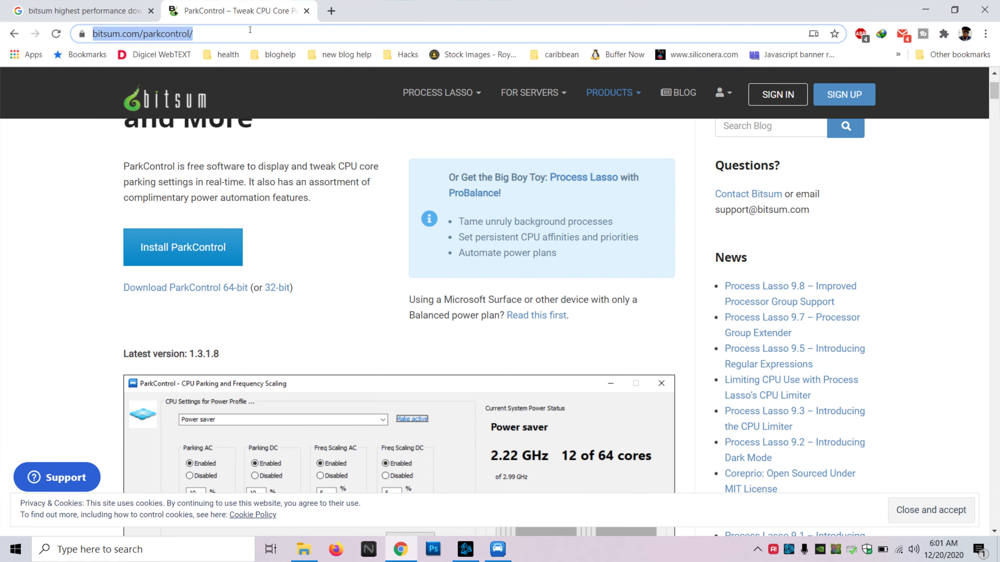
{"action": "type", "text": "in"}
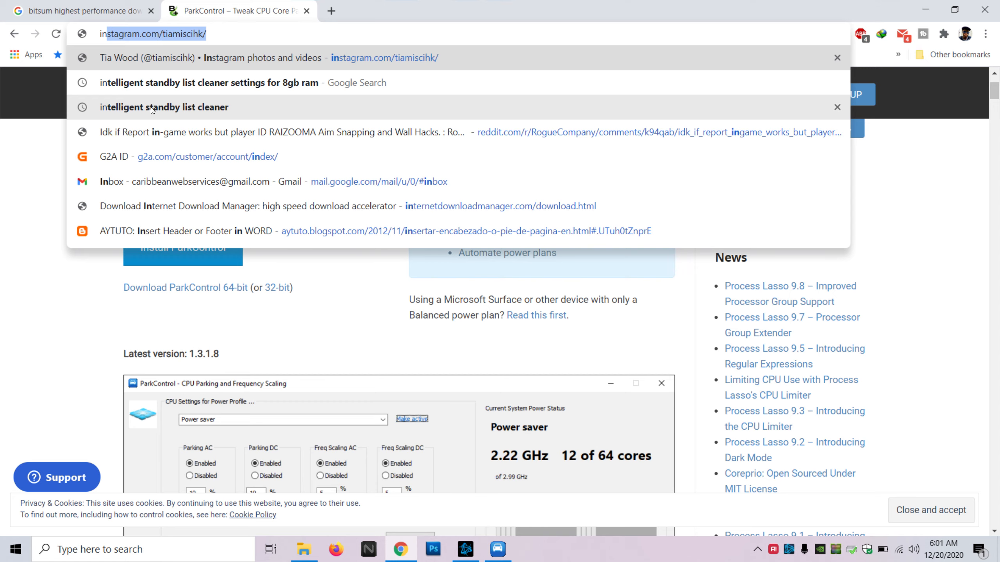
{"action": "left_click", "coordinate": [202, 110]}
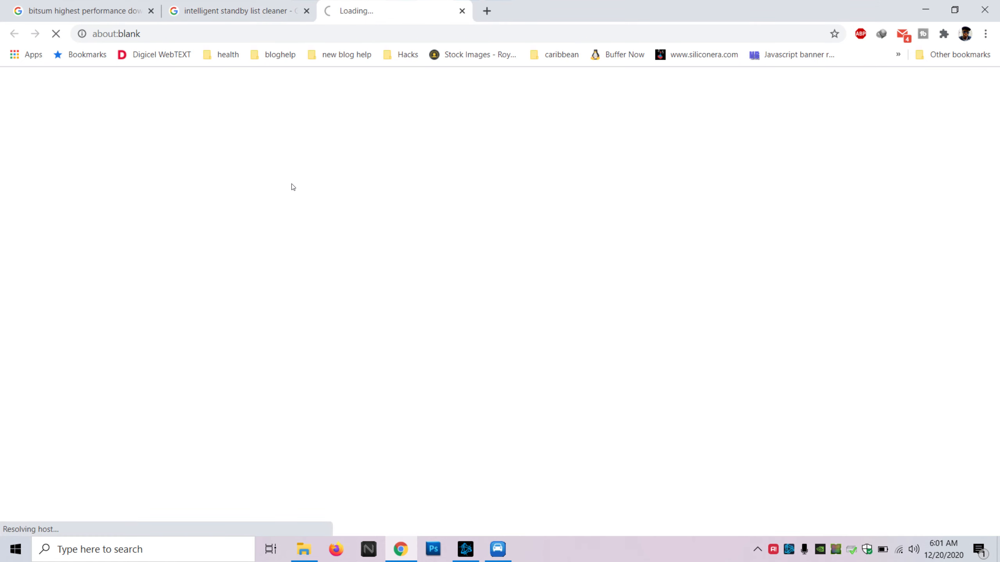
- Open the release's download and support forum topic and find its official download link
{"action": "scroll", "coordinate": [311, 211], "scroll_direction": "down", "scroll_amount": 10}
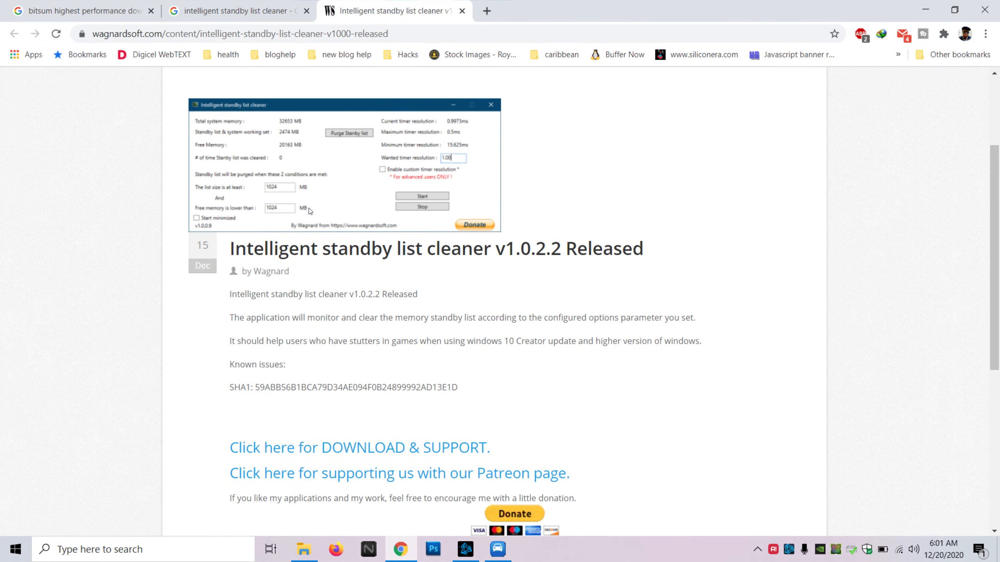
{"action": "scroll", "coordinate": [440, 273], "scroll_direction": "up", "scroll_amount": 3}
{"action": "left_click", "coordinate": [374, 271]}
{"action": "scroll", "coordinate": [418, 268], "scroll_direction": "down", "scroll_amount": 20}
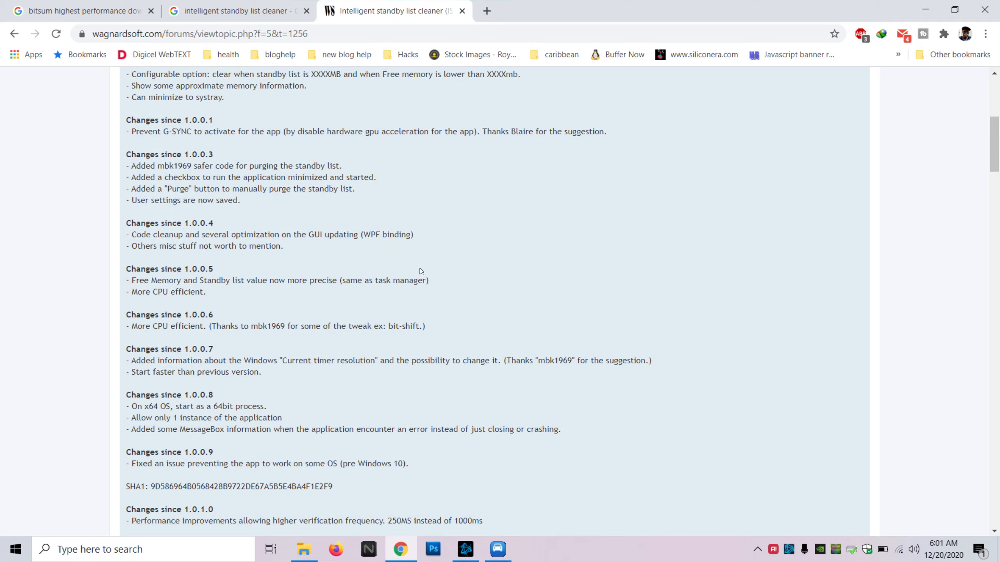
{"action": "scroll", "coordinate": [419, 270], "scroll_direction": "up", "scroll_amount": 2}
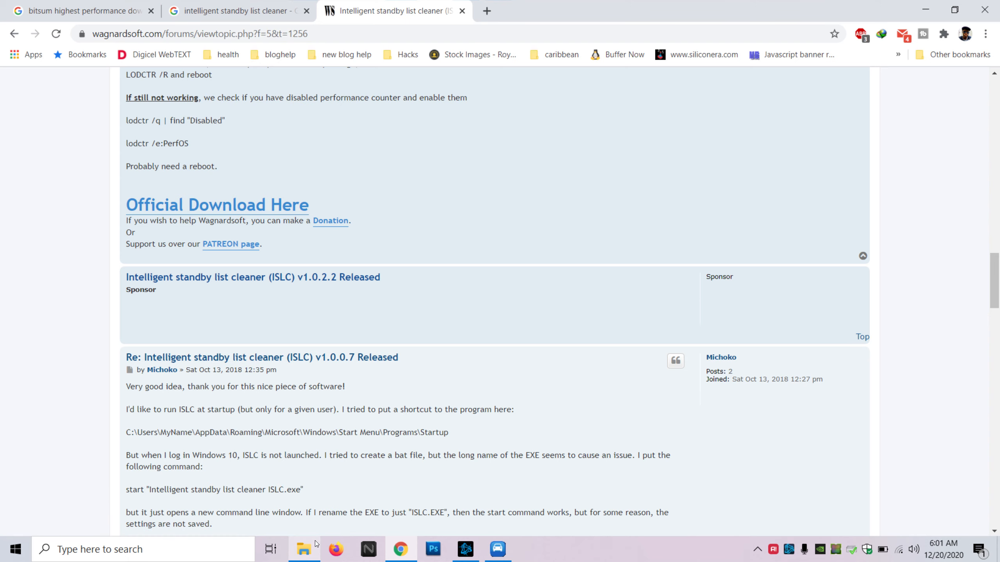
- In File Explorer, open the ISLC v1.0.2.2 folder on Games (D:) and run Intelligent standby list cleaner ISLC.exe
{"action": "left_click", "coordinate": [304, 550]}
{"action": "scroll", "coordinate": [256, 413], "scroll_direction": "down", "scroll_amount": 3}
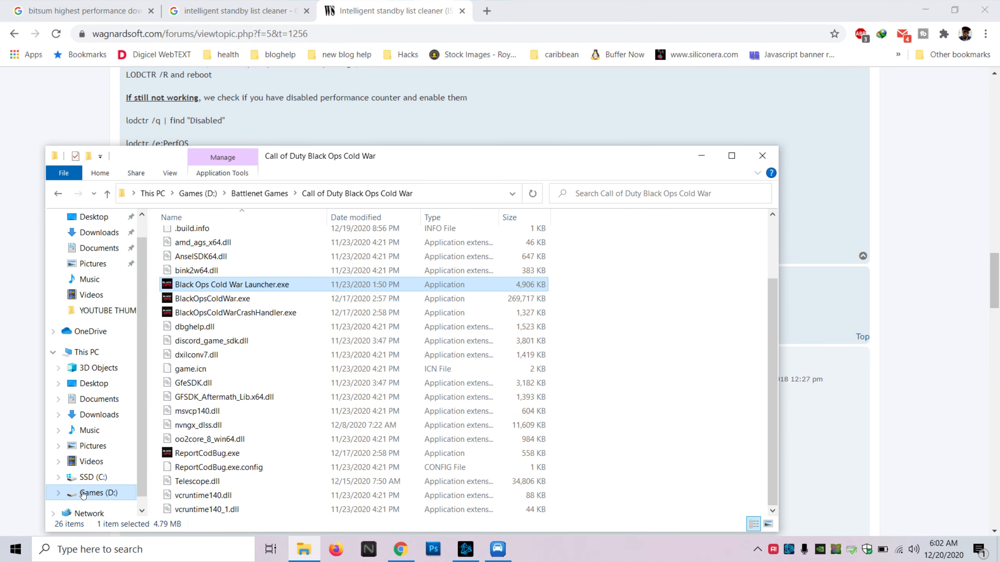
{"action": "left_click", "coordinate": [92, 494]}
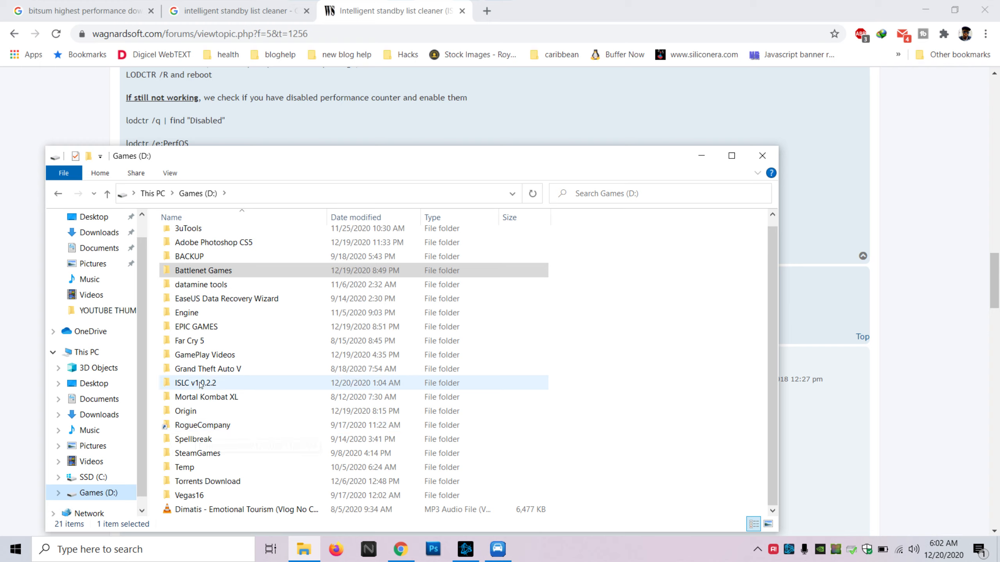
{"action": "left_click", "coordinate": [219, 383]}
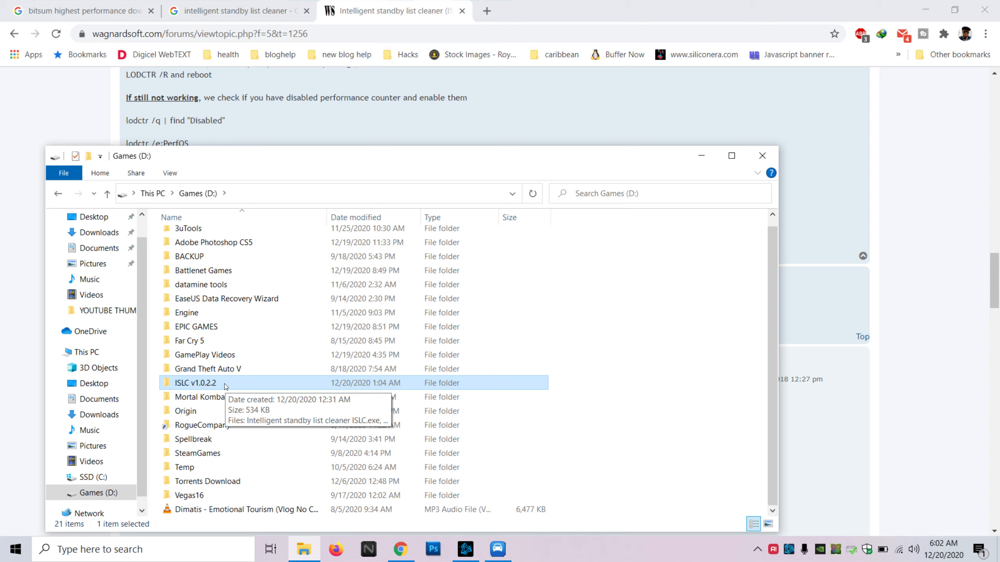
{"action": "double_click", "coordinate": [225, 384]}
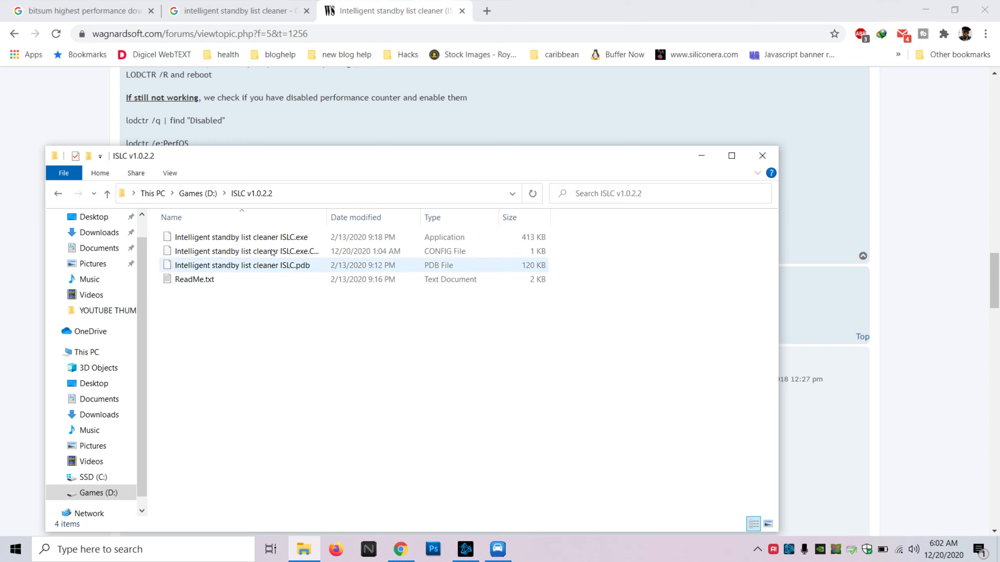
{"action": "left_click", "coordinate": [241, 236]}
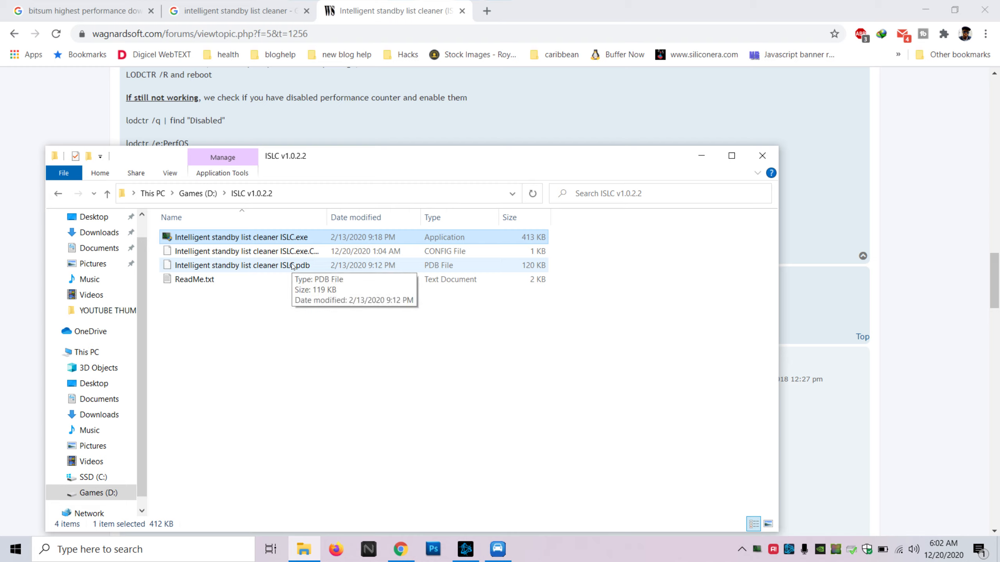
- Move the hidden ParkControl icon into the visible notification area and minimize Chrome
{"action": "left_click", "coordinate": [742, 550]}
{"action": "left_click_drag", "start_coordinate": [742, 522], "coordinate": [742, 560]}
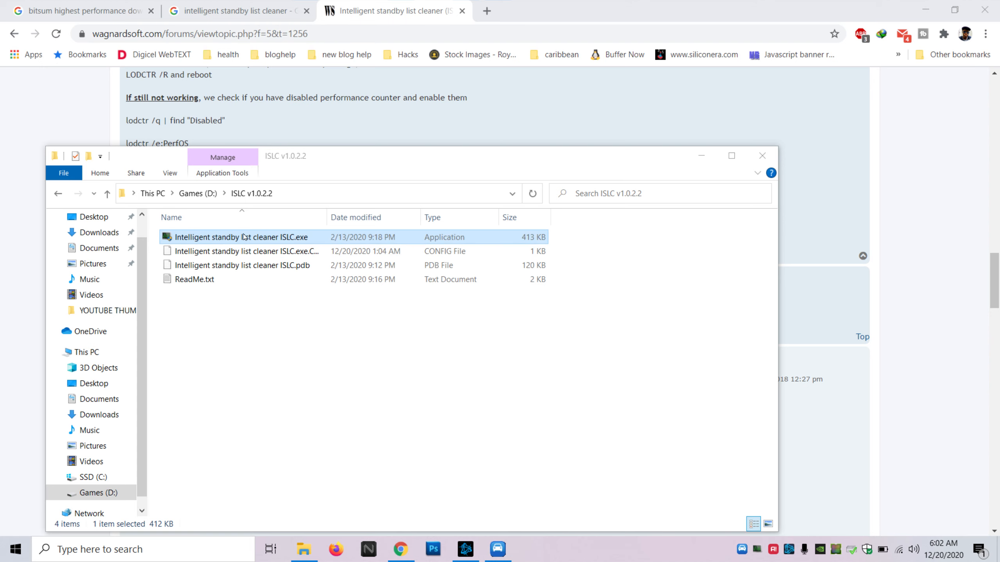
{"action": "left_click", "coordinate": [926, 9]}
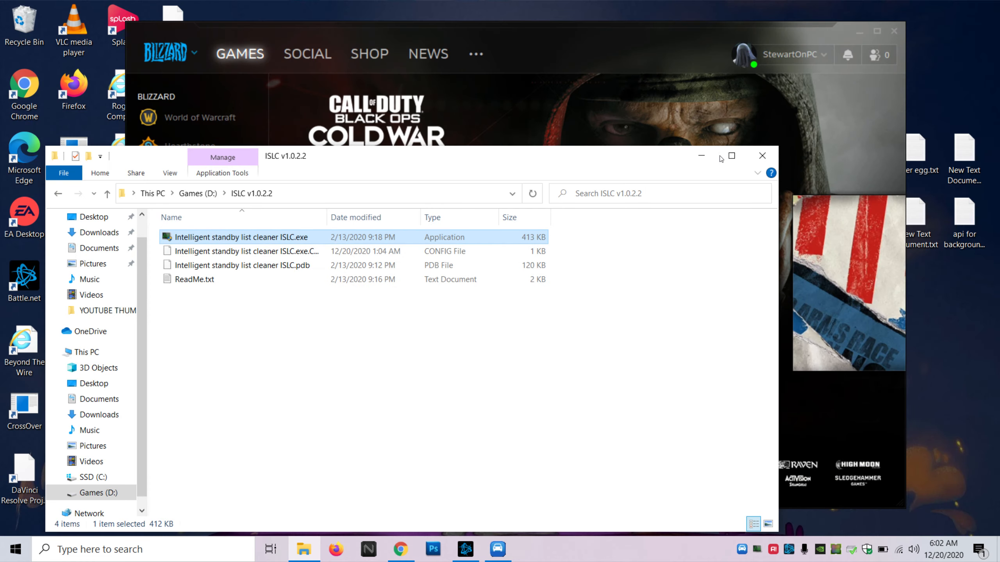
- Try to launch ISLC.exe again, minimize File Explorer, and bring up the already running Intelligent standby list cleaner window
{"action": "double_click", "coordinate": [384, 239]}
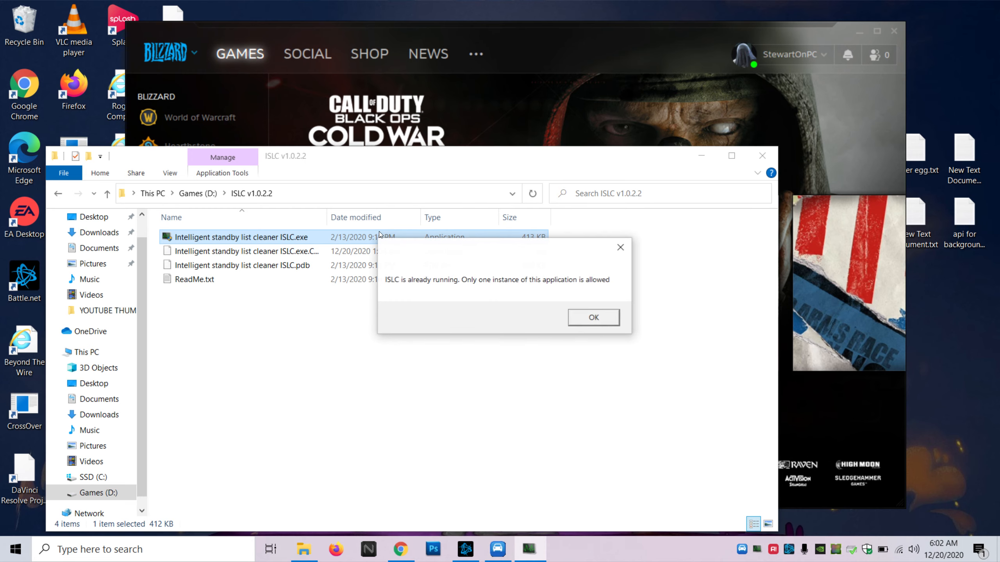
{"action": "left_click", "coordinate": [591, 319]}
{"action": "left_click", "coordinate": [701, 156]}
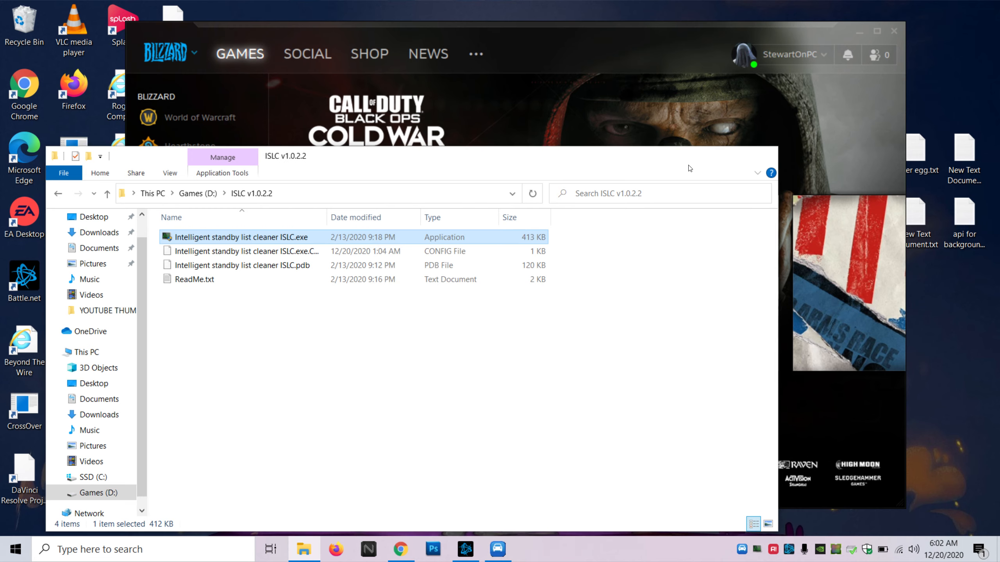
{"action": "double_click", "coordinate": [756, 549]}
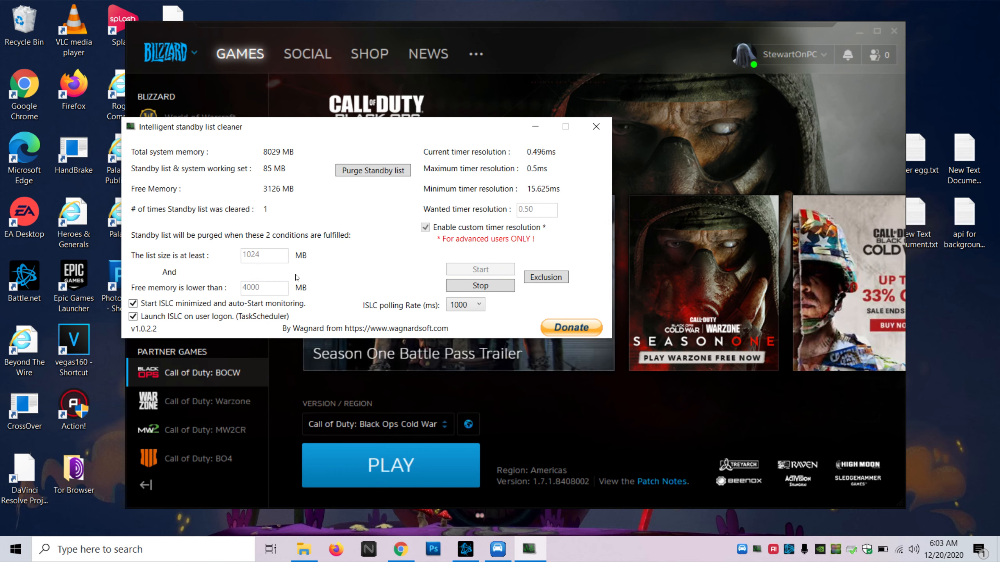
- Check the installed RAM on the Windows system About page and close Settings
{"action": "right_click", "coordinate": [27, 550]}
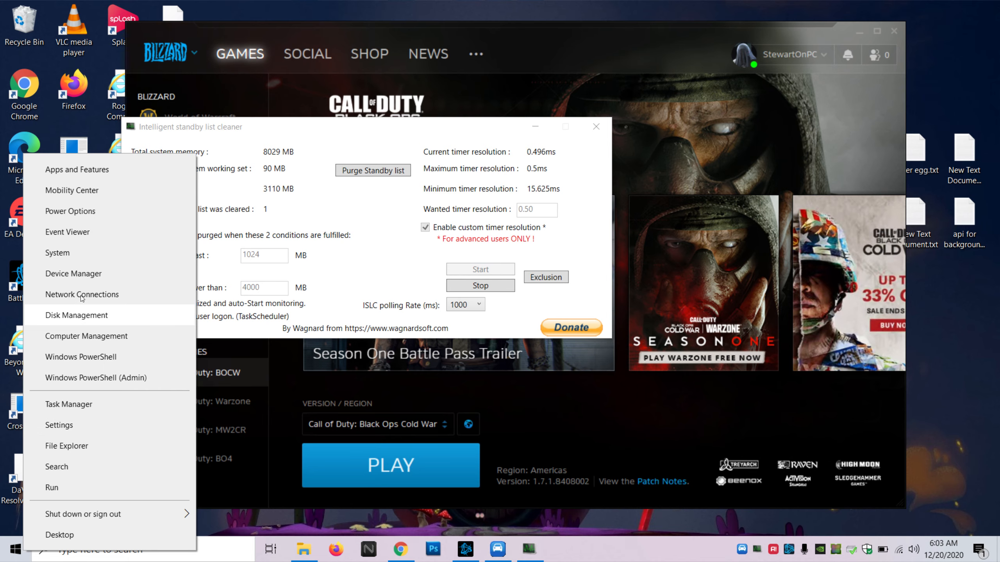
{"action": "left_click", "coordinate": [90, 254]}
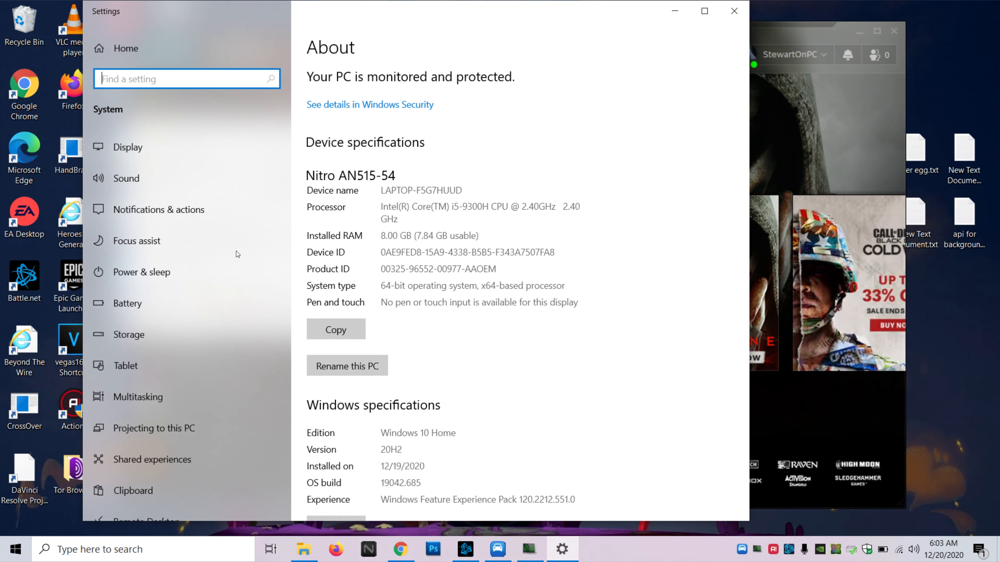
{"action": "left_click_drag", "start_coordinate": [381, 236], "coordinate": [403, 232]}
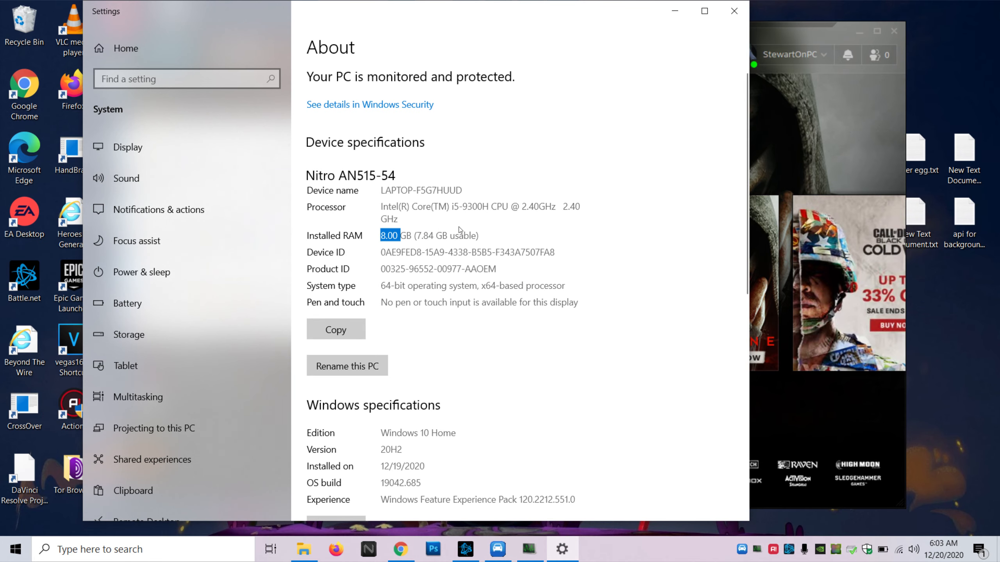
{"action": "left_click", "coordinate": [734, 11]}
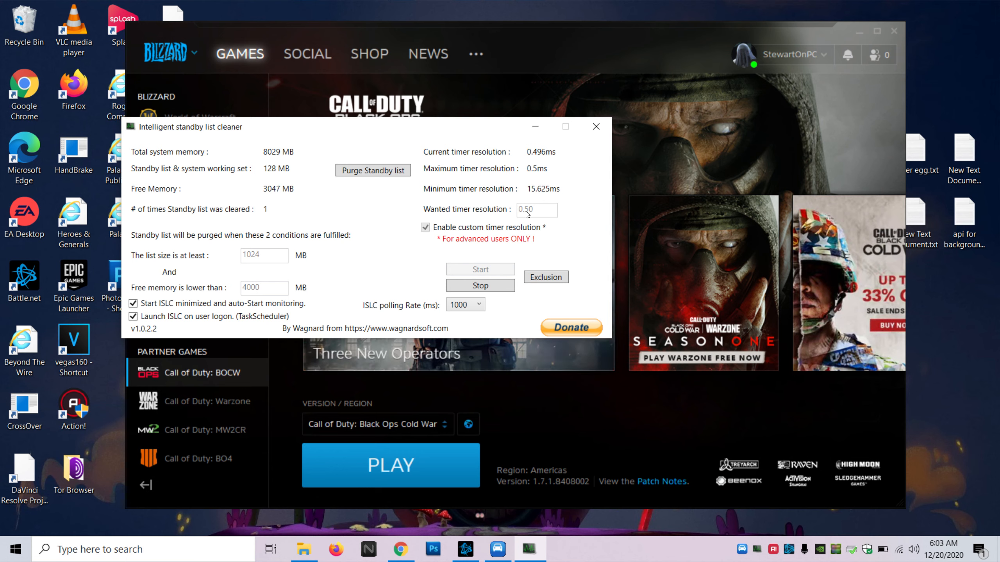
- Restart the standby list monitoring with a wanted timer resolution of 0.50 and minimize the cleaner window
{"action": "left_click", "coordinate": [491, 287]}
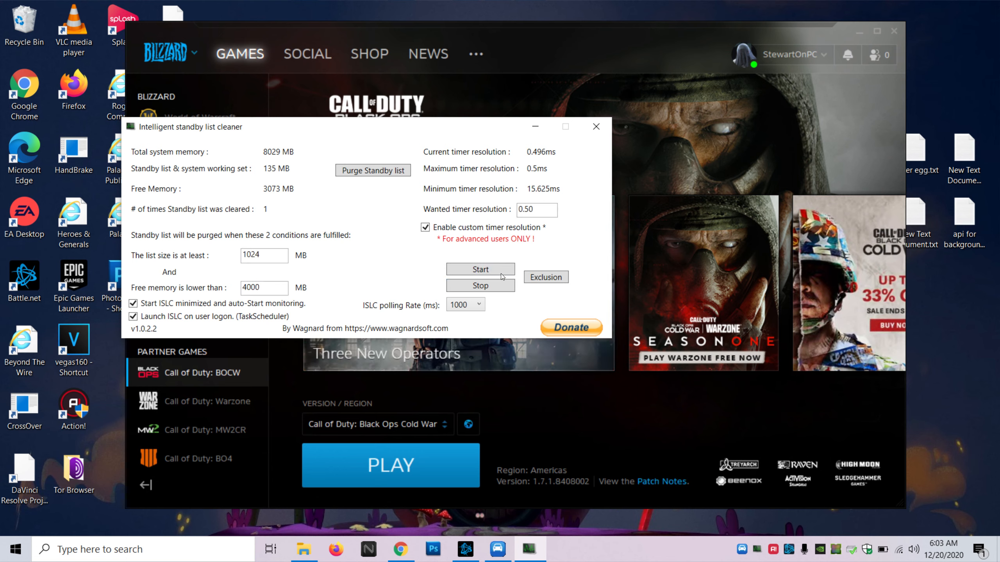
{"action": "double_click", "coordinate": [528, 209]}
{"action": "left_click", "coordinate": [523, 209]}
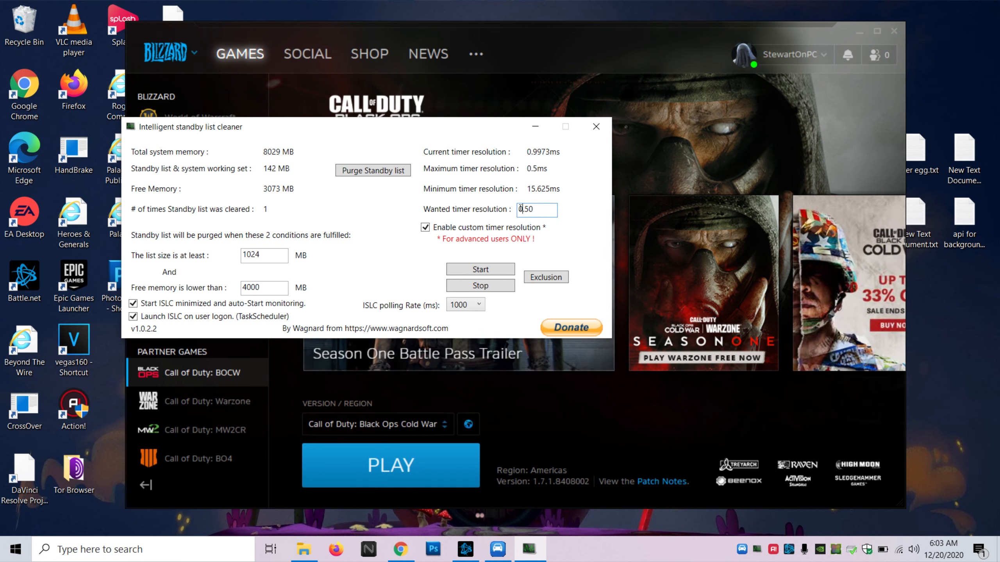
{"action": "left_click", "coordinate": [532, 209]}
{"action": "left_click", "coordinate": [499, 271]}
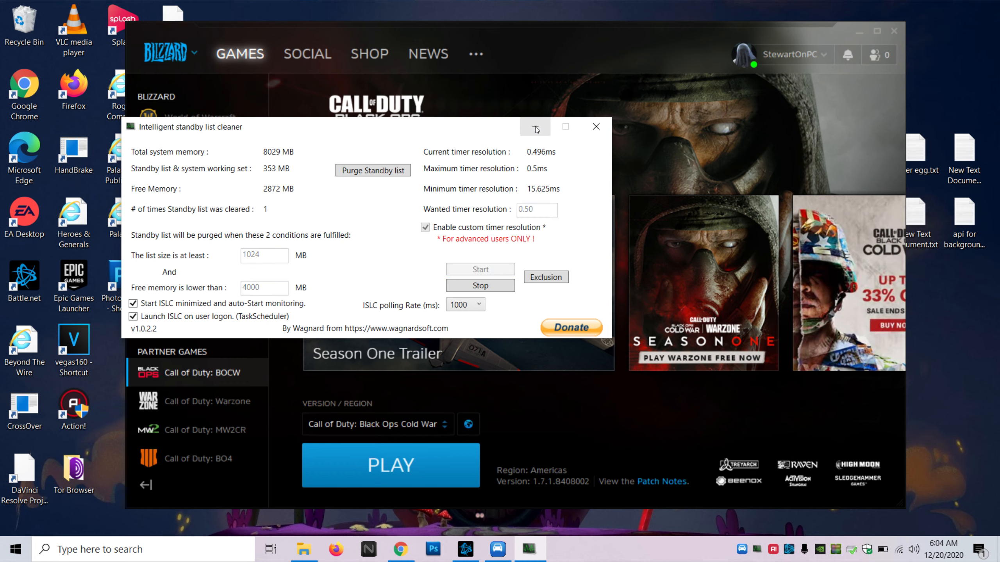
{"action": "left_click", "coordinate": [535, 127]}
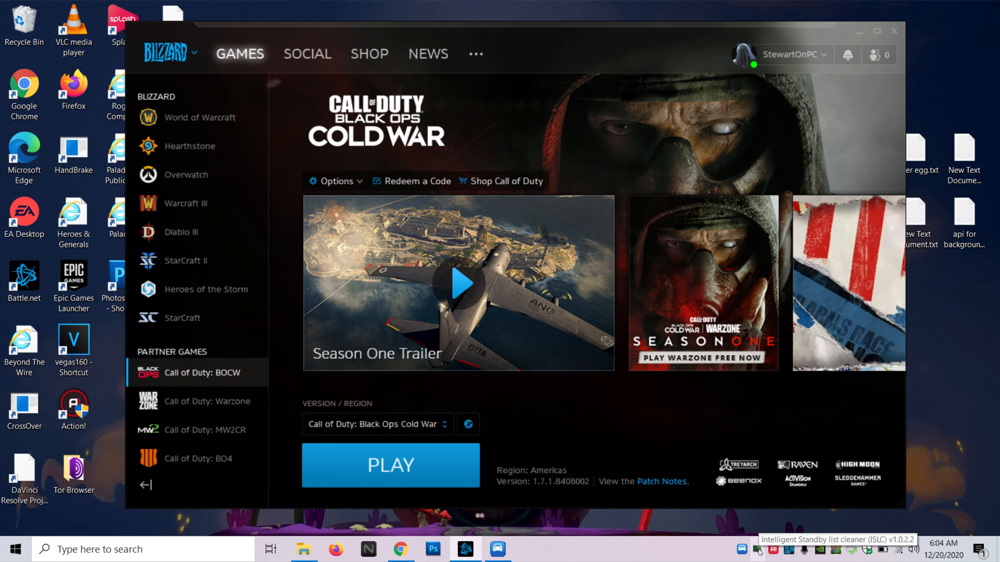